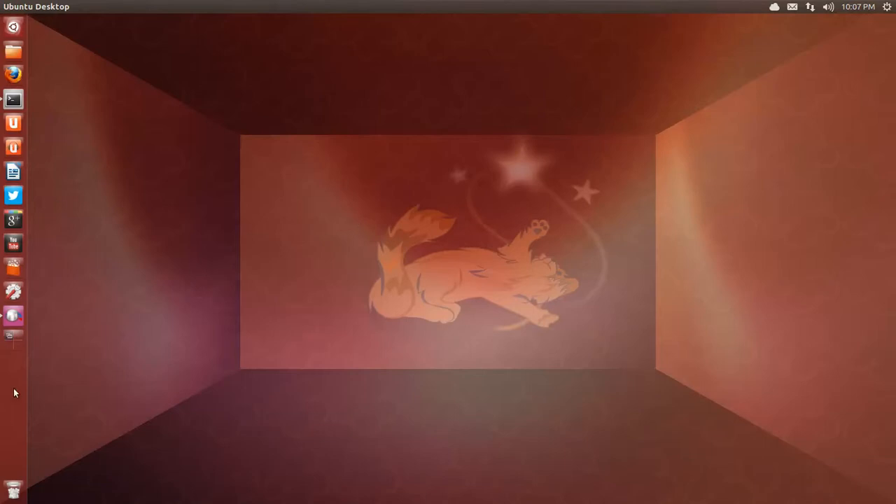
Step: Search Ubuntu Software Center for "synaptic", select the first Synaptic Package Manager entry, and minimize the window
{"action": "left_click", "coordinate": [13, 268]}
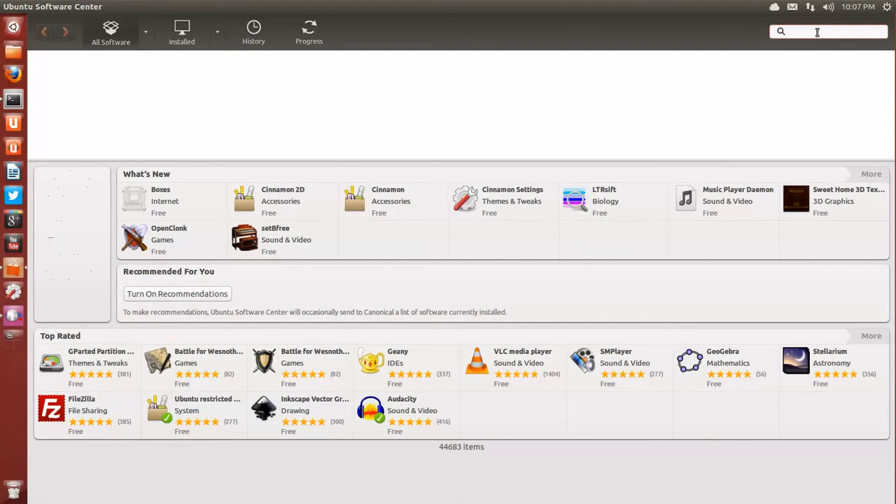
{"action": "type", "text": "synaptic"}
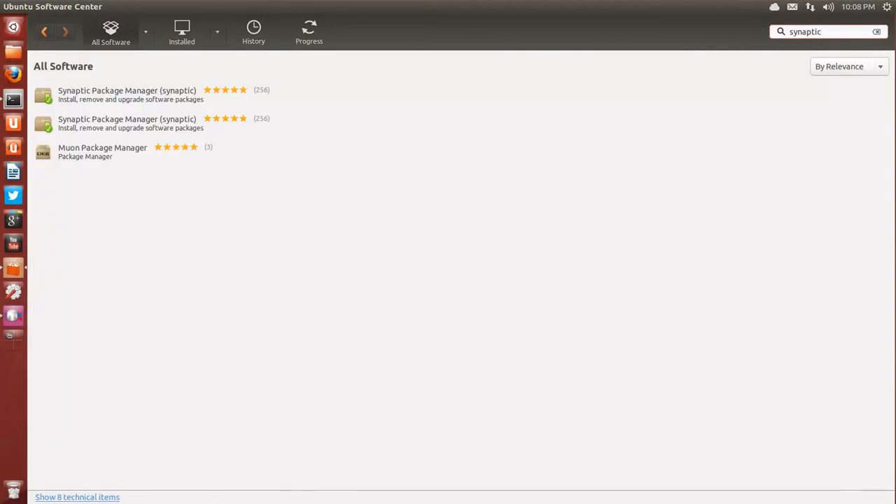
{"action": "left_click", "coordinate": [116, 91]}
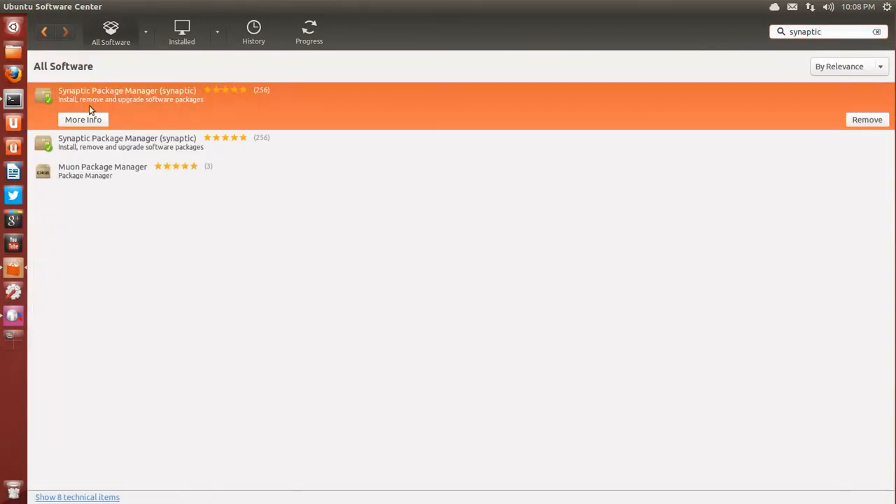
{"action": "mouse_move", "coordinate": [26, 8]}
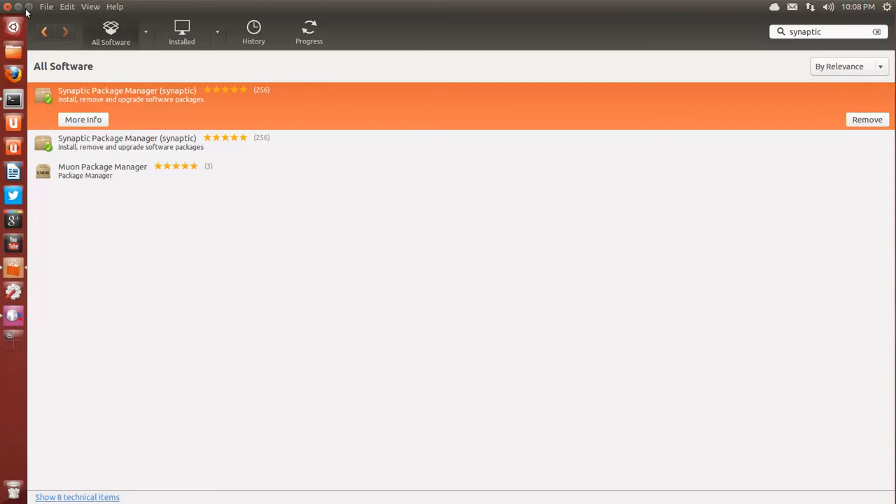
{"action": "left_click", "coordinate": [18, 7]}
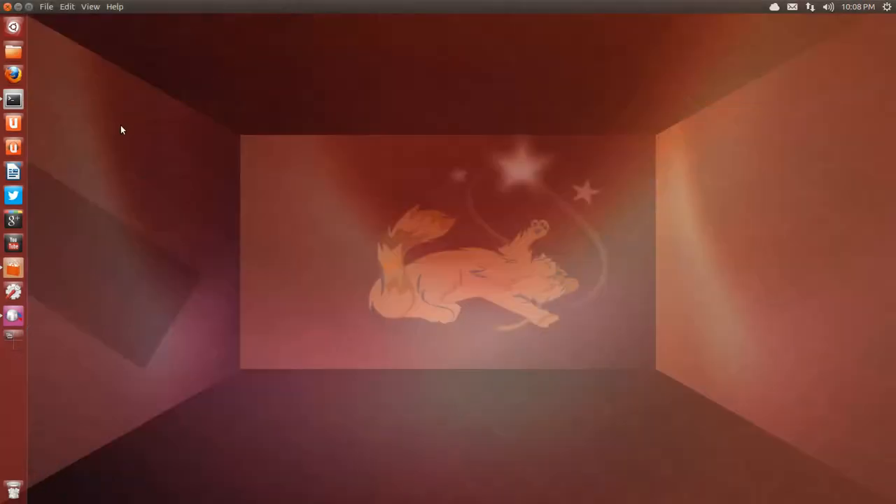
Step: Find and launch Synaptic Package Manager, authenticating with the account password
{"action": "left_click", "coordinate": [12, 28]}
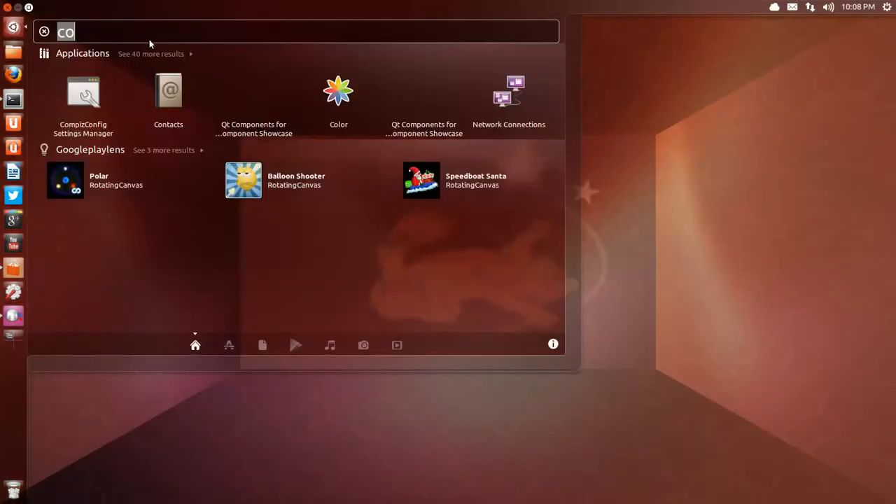
{"action": "type", "text": "st"}
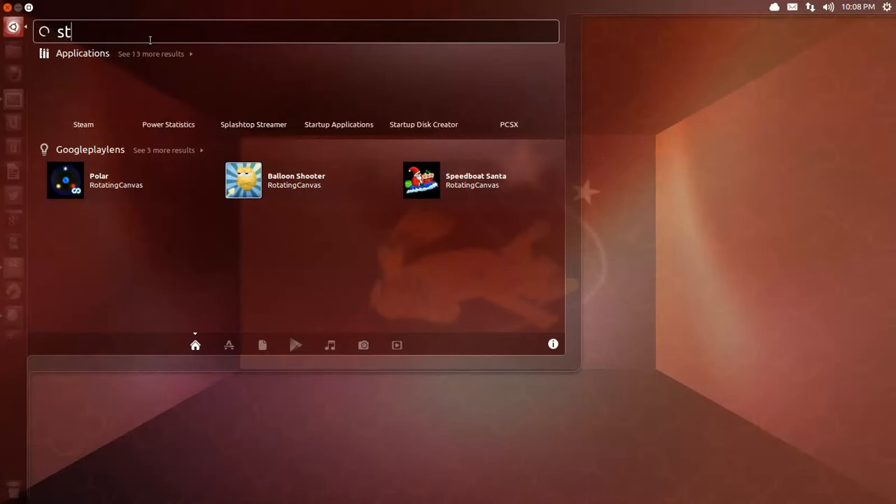
{"action": "key", "text": "BackSpace"}
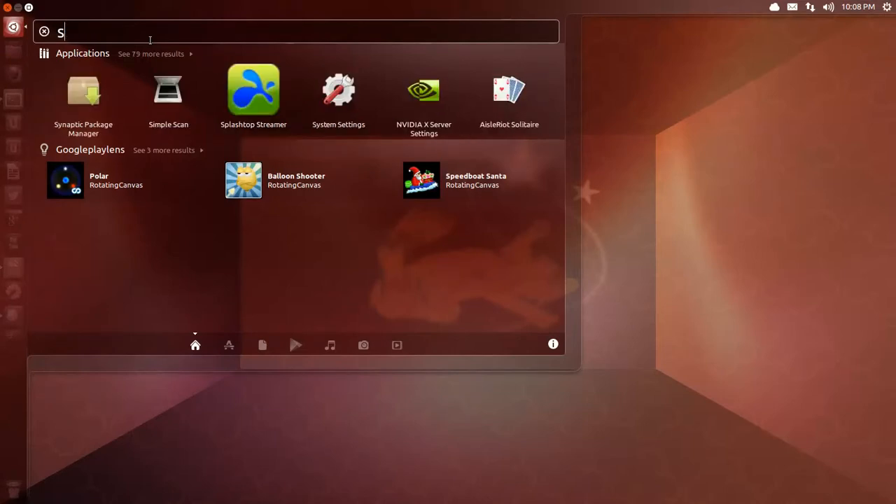
{"action": "type", "text": "y"}
{"action": "left_click", "coordinate": [81, 93]}
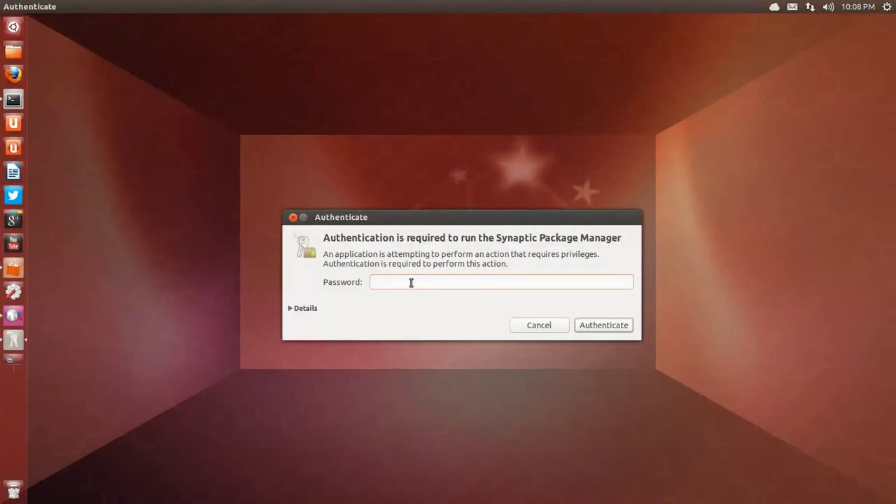
{"action": "type", "text": "••••••••••••"}
{"action": "key", "text": "Return"}
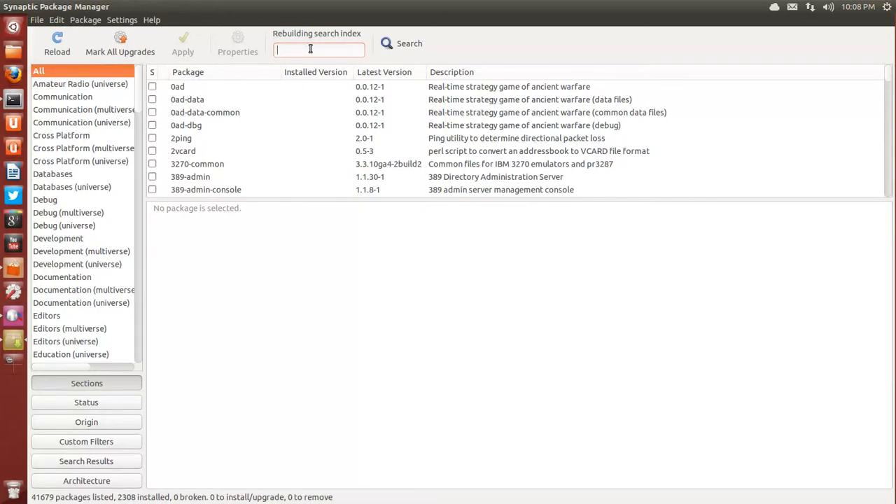
Step: Filter the package list by "chrom"
{"action": "type", "text": "chromeium"}
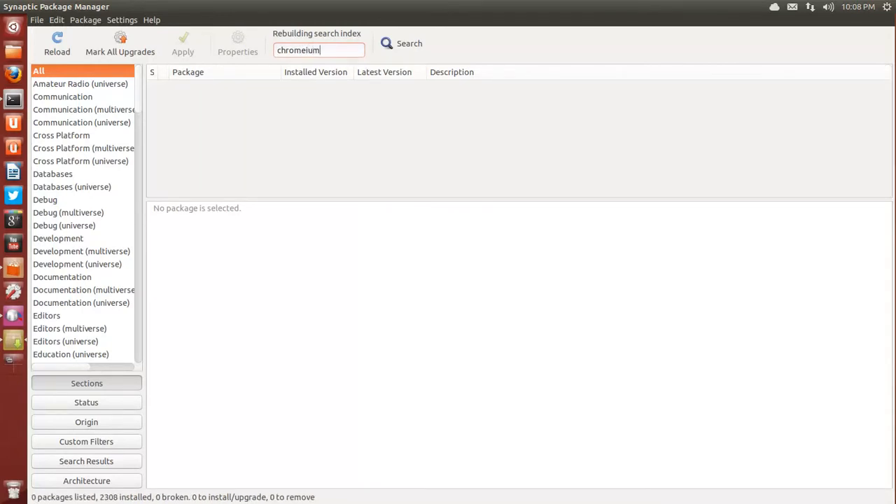
{"action": "key", "text": "BackSpace"}
{"action": "key", "text": "BackSpace"}
{"action": "key", "text": "BackSpace"}
{"action": "key", "text": "BackSpace"}
{"action": "type", "text": "e"}
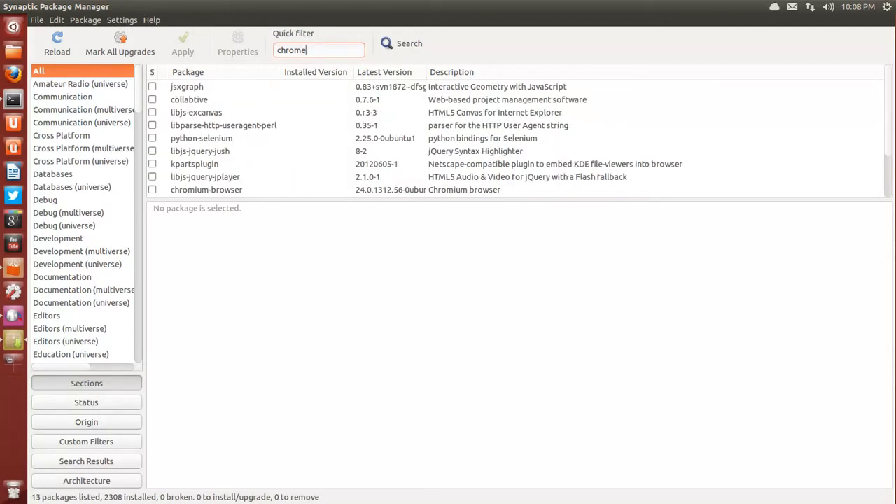
{"action": "key", "text": "BackSpace"}
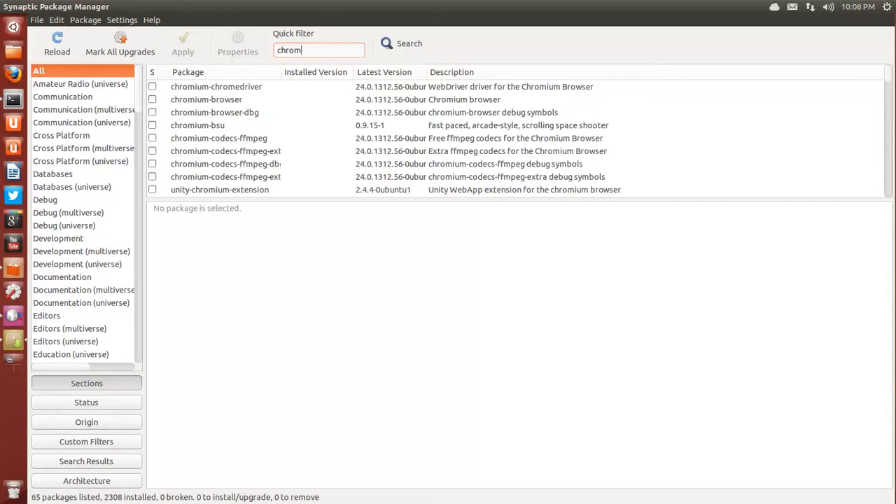
Step: Mark the chromium-browser package for installation together with its additional required packages
{"action": "left_click", "coordinate": [152, 101]}
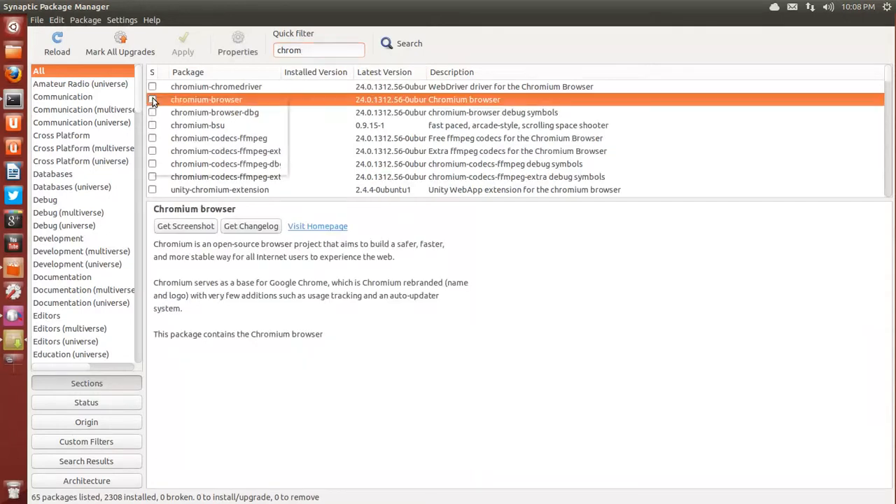
{"action": "left_click", "coordinate": [168, 117]}
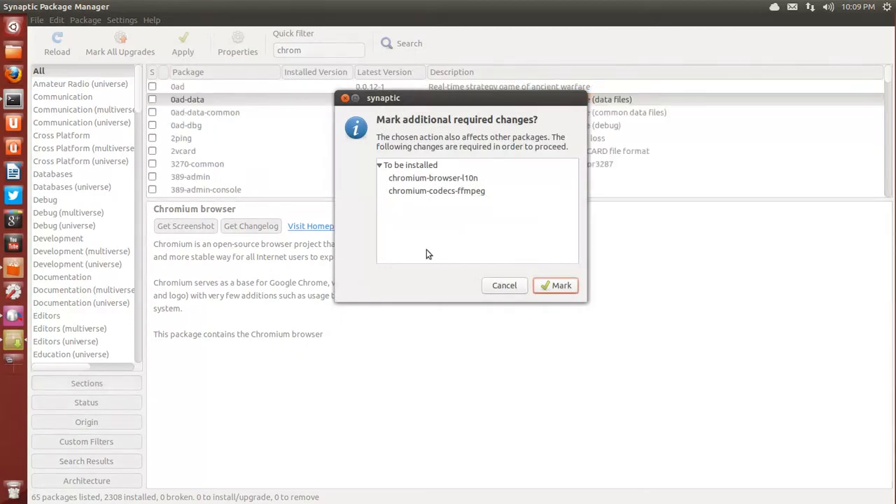
{"action": "left_click", "coordinate": [556, 287]}
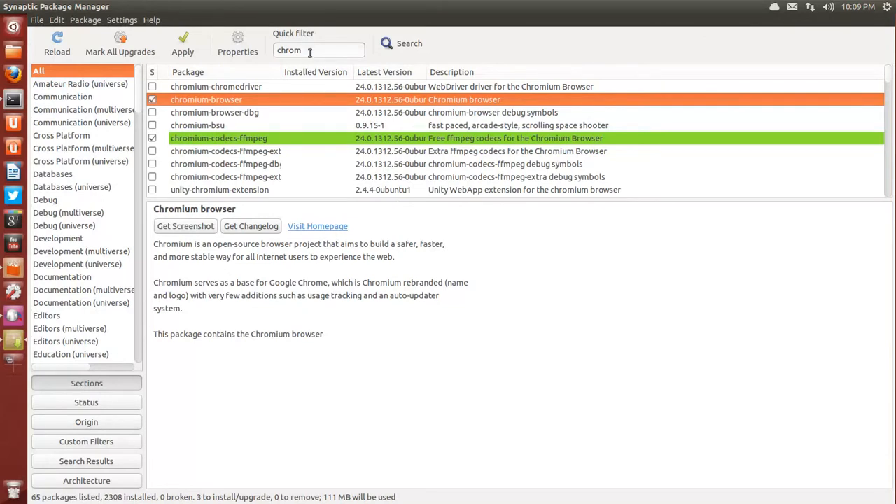
Step: Filter the packages by "restricted" and view the descriptions of the Ubuntu, Kubuntu and Xubuntu restricted-extras packages
{"action": "left_click_drag", "start_coordinate": [310, 52], "coordinate": [279, 53]}
{"action": "type", "text": "restricted"}
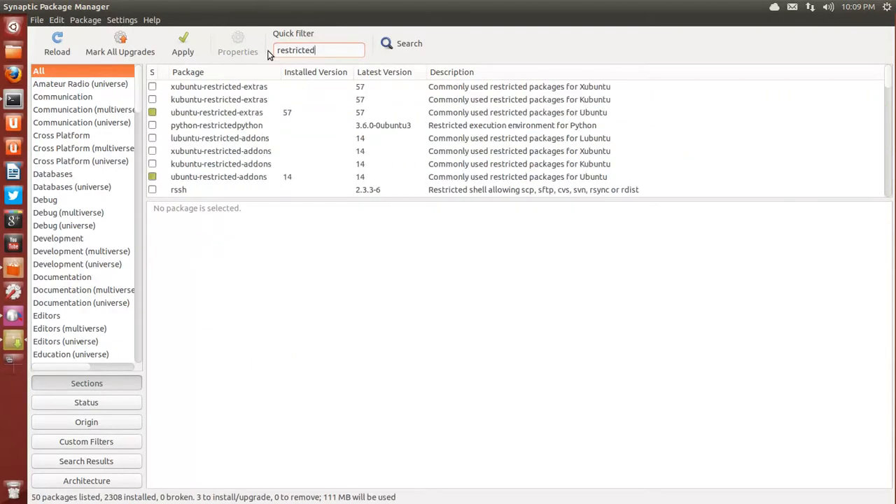
{"action": "left_click", "coordinate": [195, 115]}
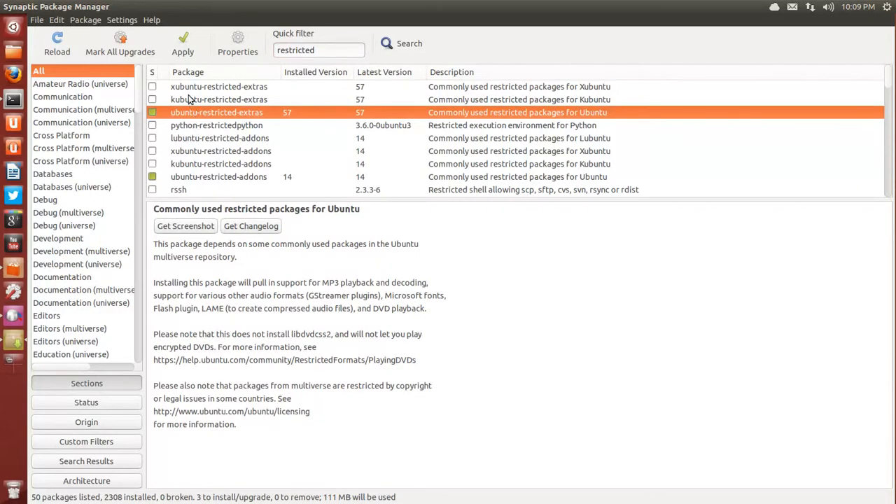
{"action": "left_click", "coordinate": [181, 99]}
{"action": "left_click", "coordinate": [188, 88]}
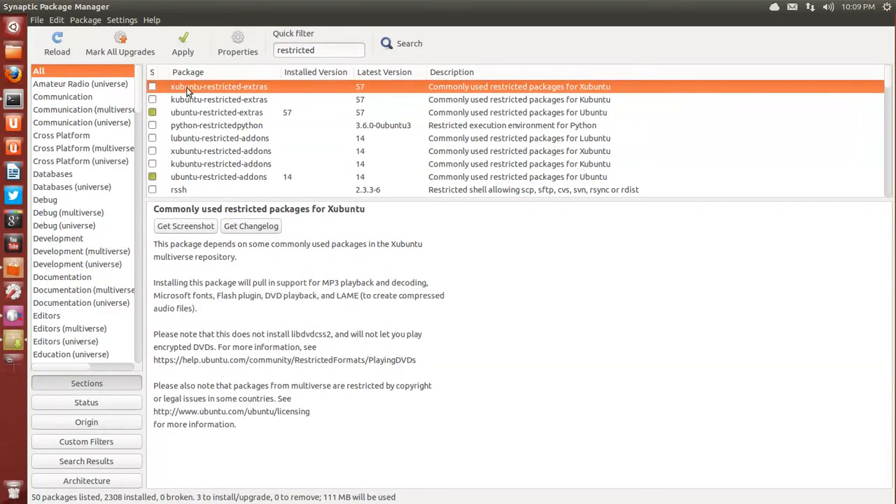
{"action": "left_click", "coordinate": [186, 114]}
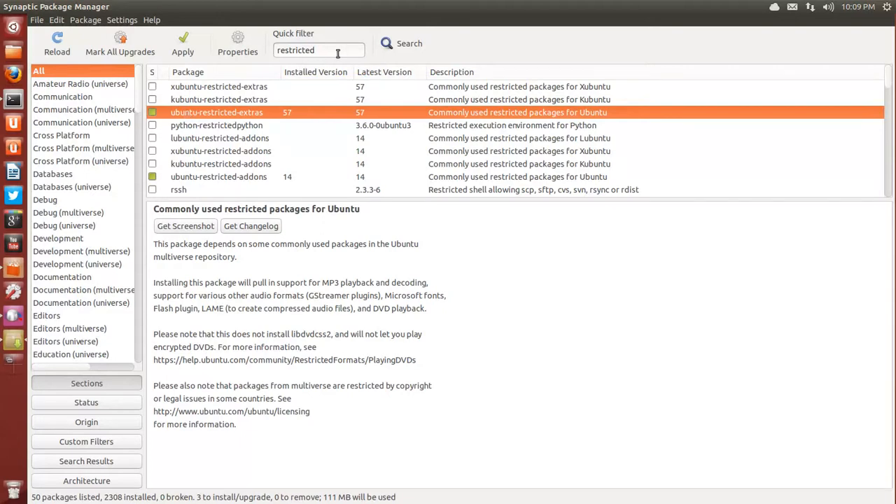
Step: Filter the packages by "compiz" and, with the Package column widened, check the marking options for compizconfig-settings-manager
{"action": "left_click_drag", "start_coordinate": [338, 50], "coordinate": [277, 53]}
{"action": "key", "text": "ctrl+alt+Left"}
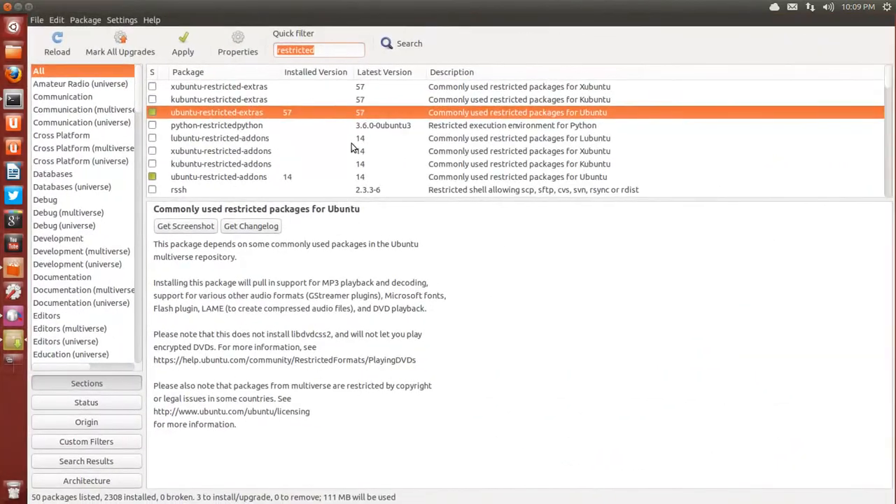
{"action": "type", "text": "compiz"}
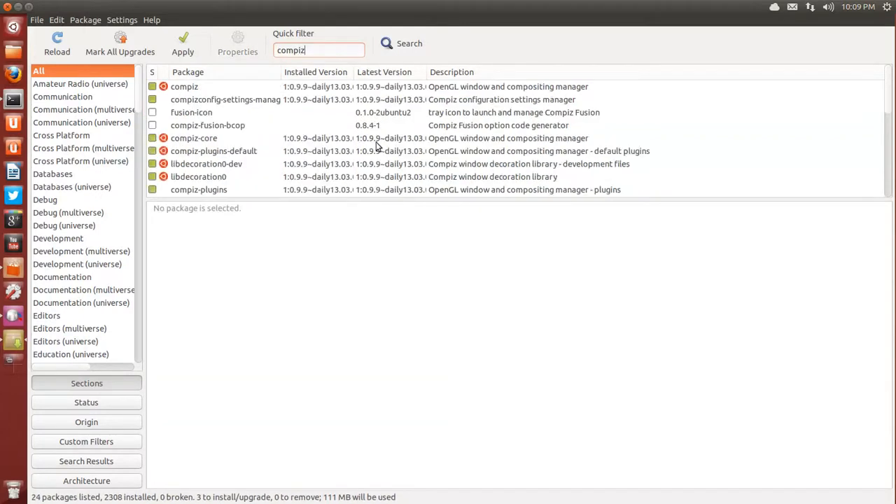
{"action": "left_click_drag", "start_coordinate": [279, 75], "coordinate": [336, 73]}
{"action": "left_click", "coordinate": [153, 100]}
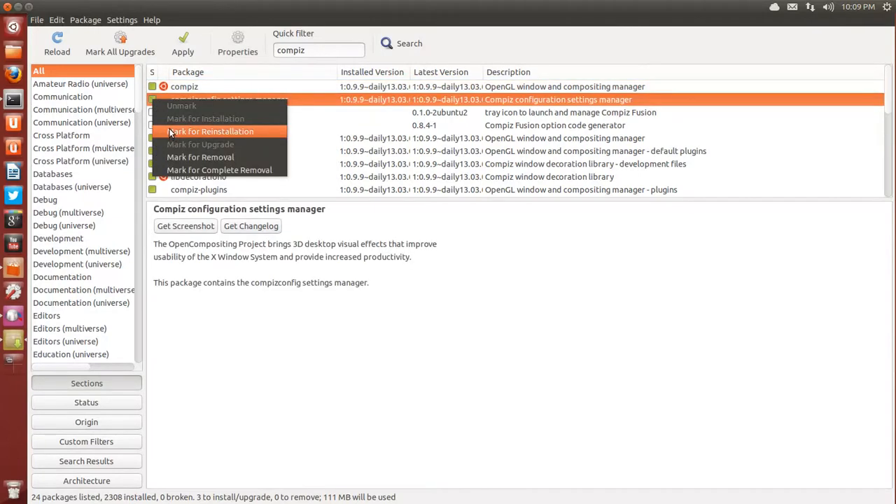
{"action": "left_click", "coordinate": [212, 379]}
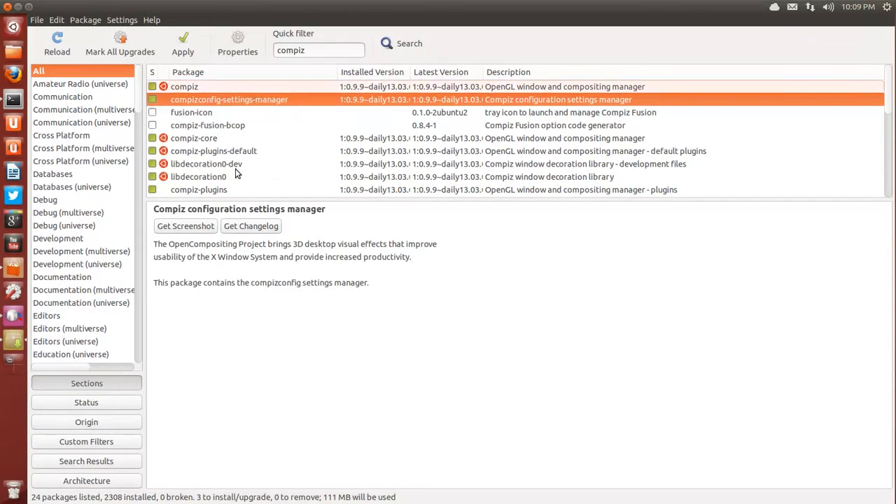
Step: Look through the filtered compiz packages, including the plugins packages, to see which are installed or available
{"action": "scroll", "coordinate": [242, 160], "scroll_direction": "down", "scroll_amount": 3}
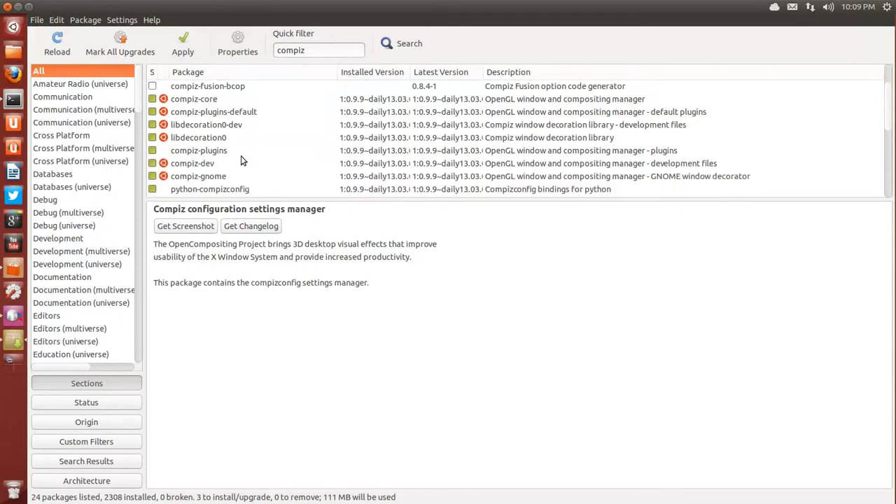
{"action": "scroll", "coordinate": [242, 161], "scroll_direction": "down", "scroll_amount": 1}
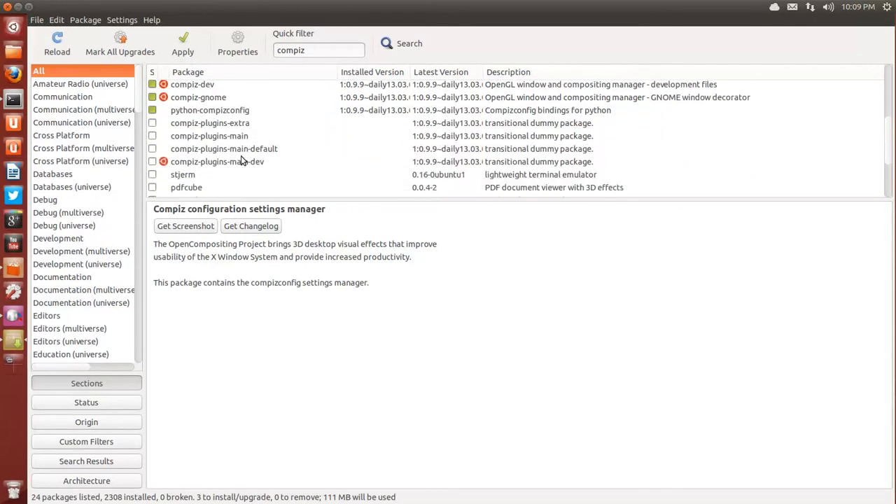
{"action": "scroll", "coordinate": [241, 160], "scroll_direction": "down", "scroll_amount": 2}
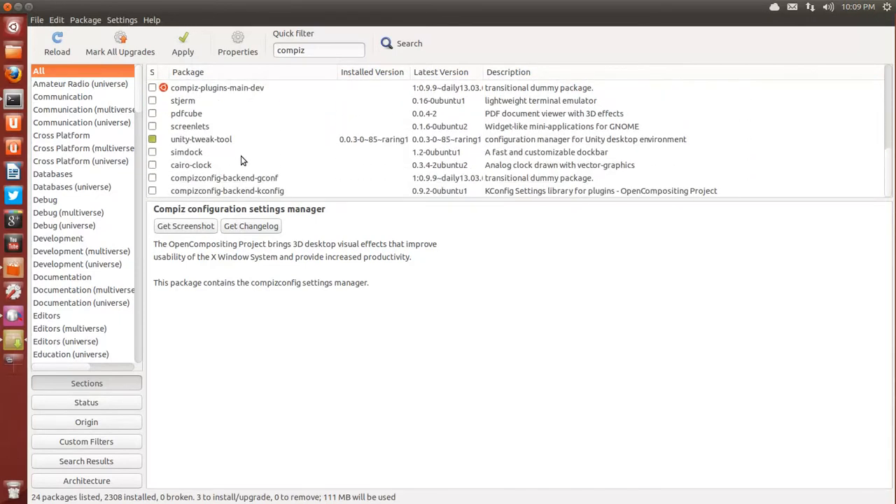
{"action": "scroll", "coordinate": [241, 160], "scroll_direction": "up", "scroll_amount": 1}
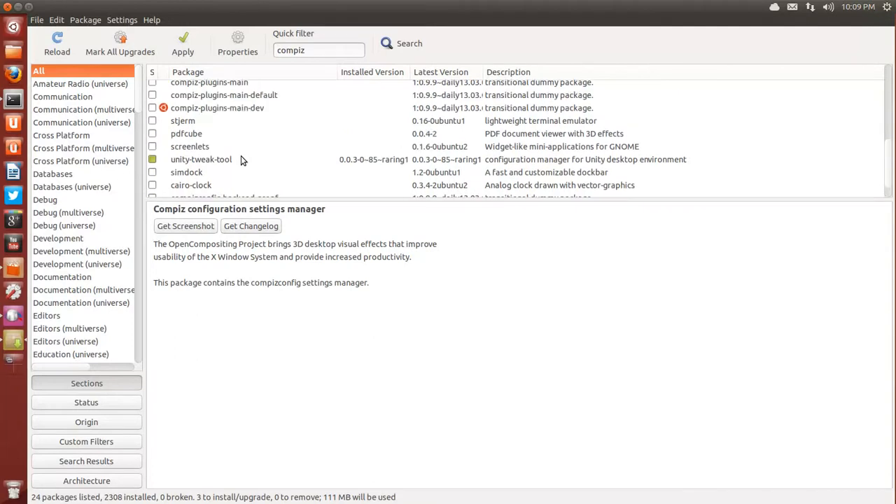
{"action": "scroll", "coordinate": [241, 160], "scroll_direction": "down", "scroll_amount": 1}
{"action": "scroll", "coordinate": [241, 161], "scroll_direction": "up", "scroll_amount": 1}
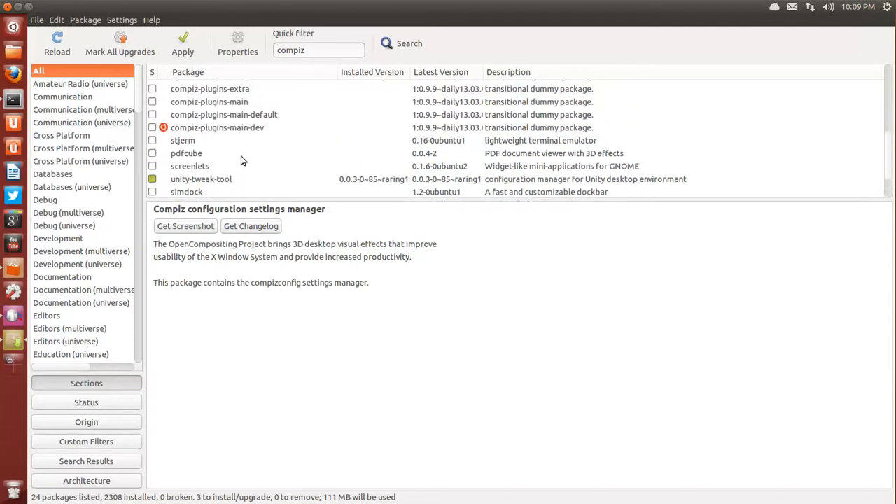
{"action": "scroll", "coordinate": [241, 160], "scroll_direction": "up", "scroll_amount": 1}
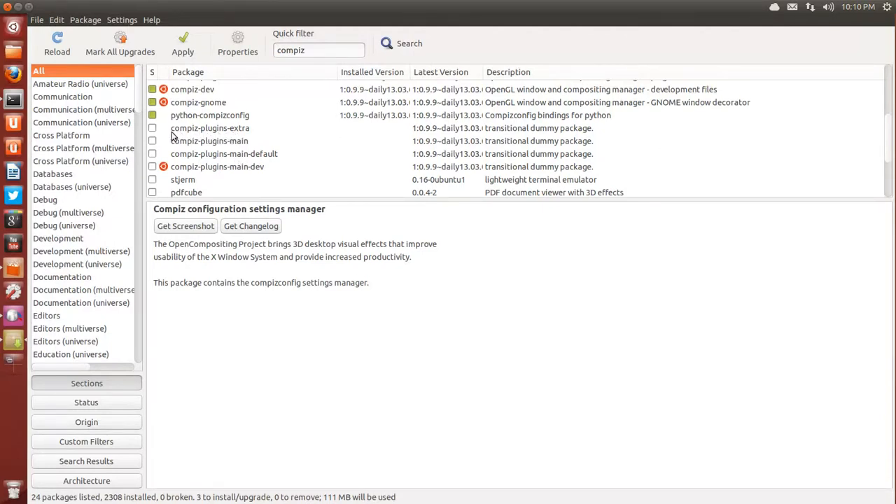
{"action": "scroll", "coordinate": [210, 133], "scroll_direction": "up", "scroll_amount": 1}
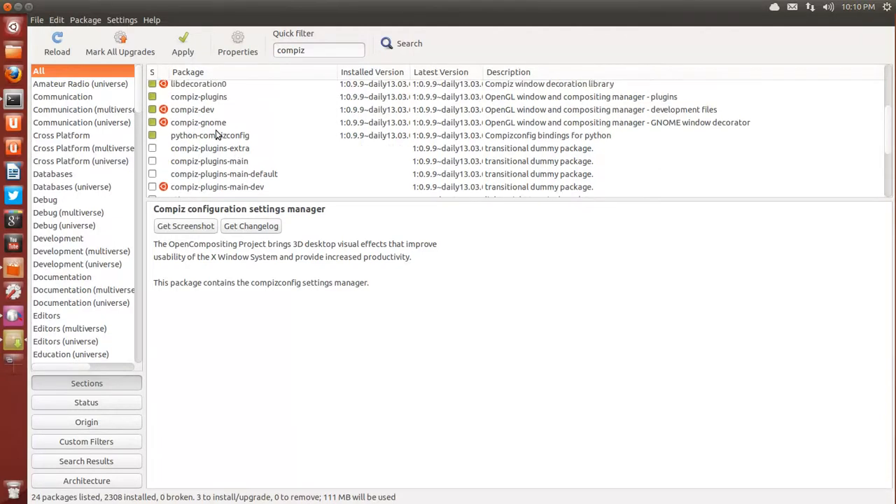
{"action": "scroll", "coordinate": [217, 133], "scroll_direction": "up", "scroll_amount": 3}
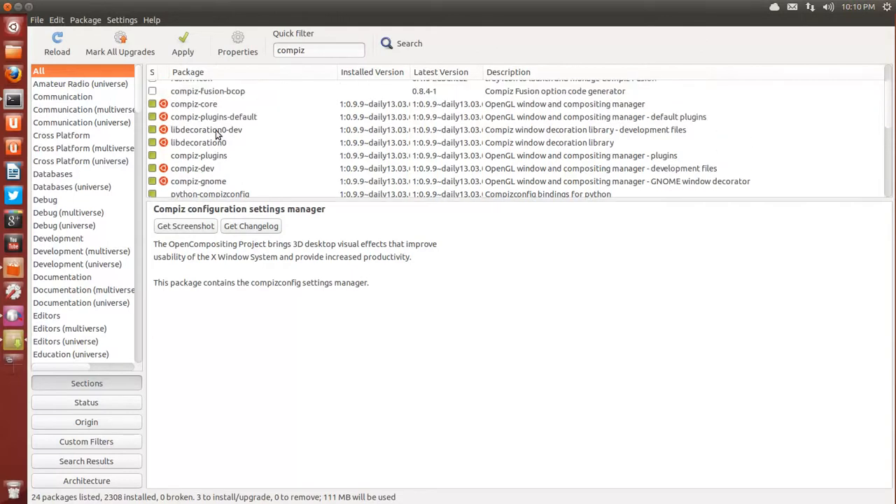
{"action": "scroll", "coordinate": [217, 133], "scroll_direction": "up", "scroll_amount": 1}
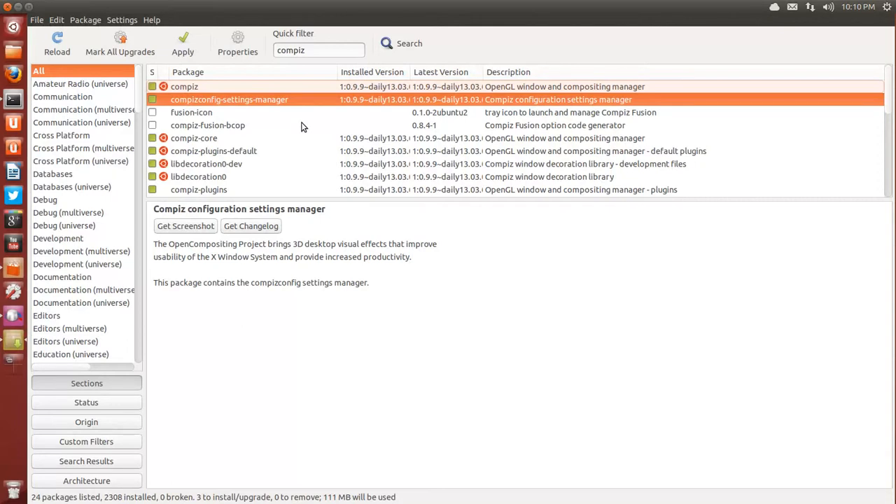
Step: Open the repository settings and reposition the Software & Updates window over the package list
{"action": "left_click", "coordinate": [113, 22]}
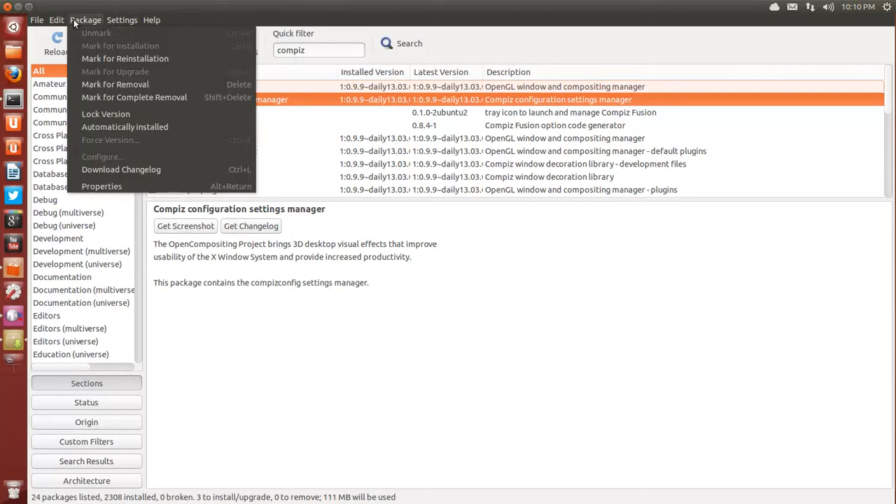
{"action": "mouse_move", "coordinate": [59, 20]}
{"action": "mouse_move", "coordinate": [114, 20]}
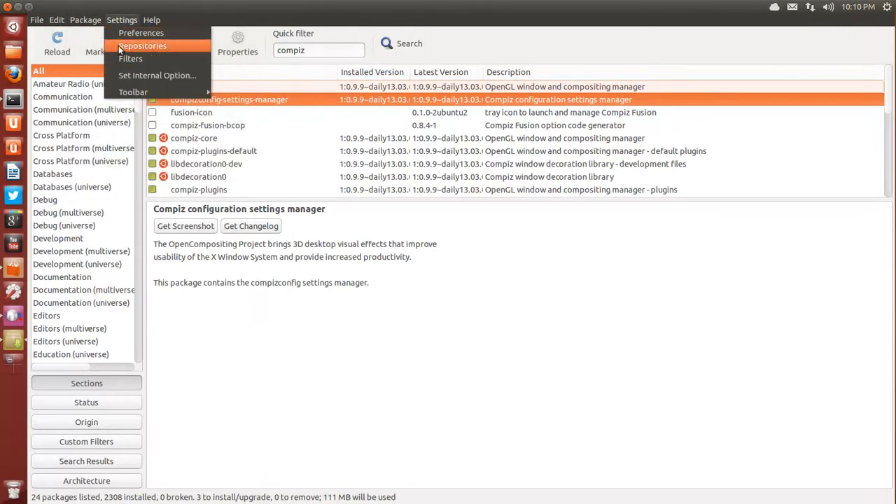
{"action": "left_click", "coordinate": [119, 45]}
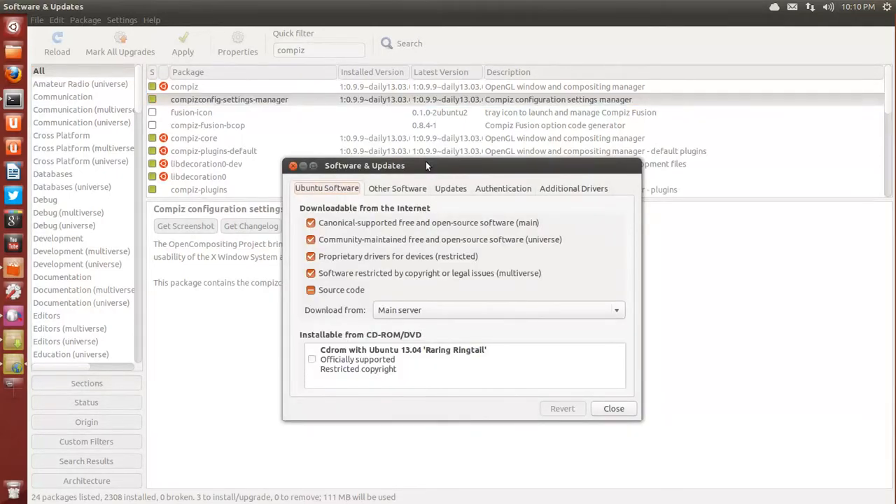
{"action": "left_click_drag", "start_coordinate": [427, 165], "coordinate": [309, 113]}
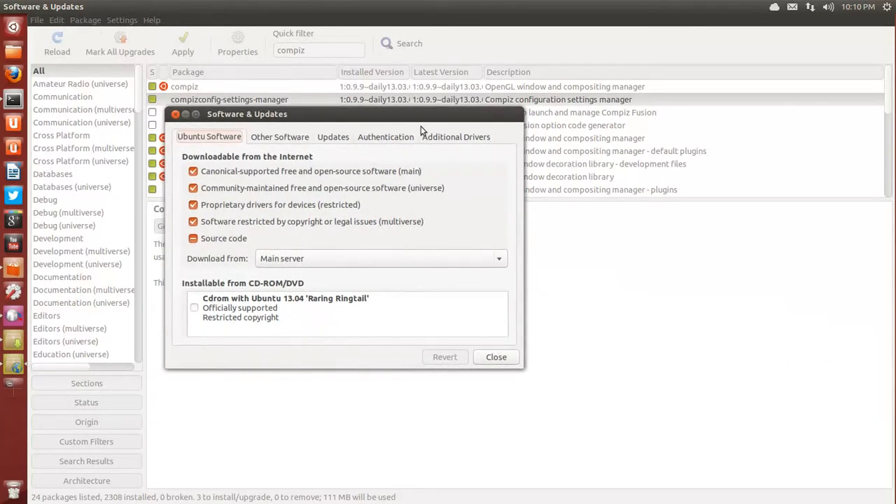
Step: View the additional NVIDIA driver options with the window widened enough to read their full names, and close Software & Updates
{"action": "left_click", "coordinate": [455, 137]}
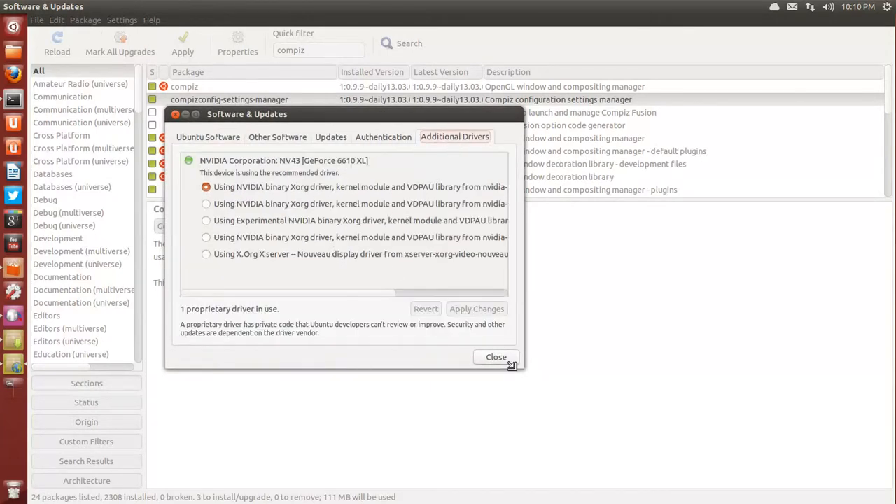
{"action": "left_click_drag", "start_coordinate": [519, 363], "coordinate": [807, 375]}
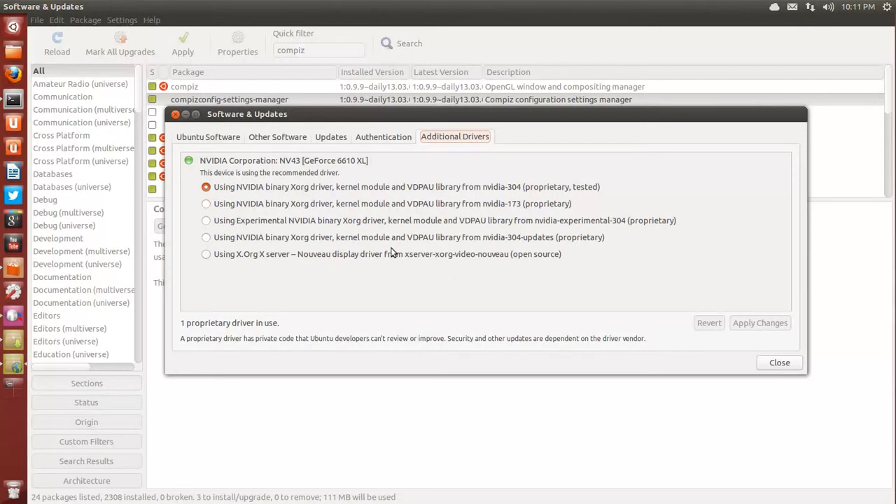
{"action": "left_click", "coordinate": [777, 363]}
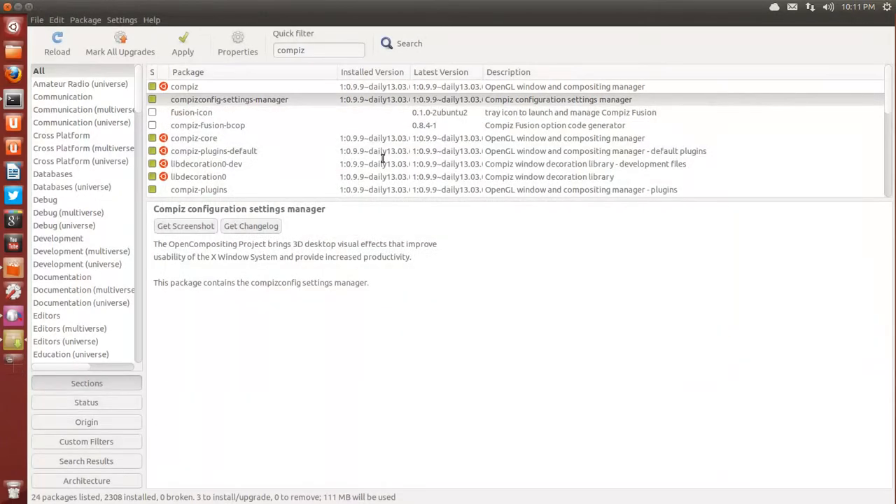
Step: Minimize Synaptic, switch to Firefox and open its Add-ons Manager
{"action": "left_click", "coordinate": [17, 8]}
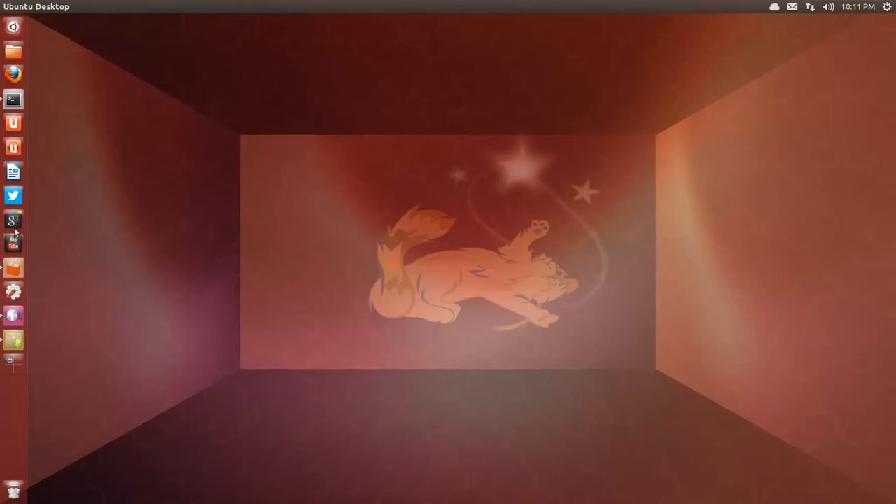
{"action": "left_click", "coordinate": [17, 72]}
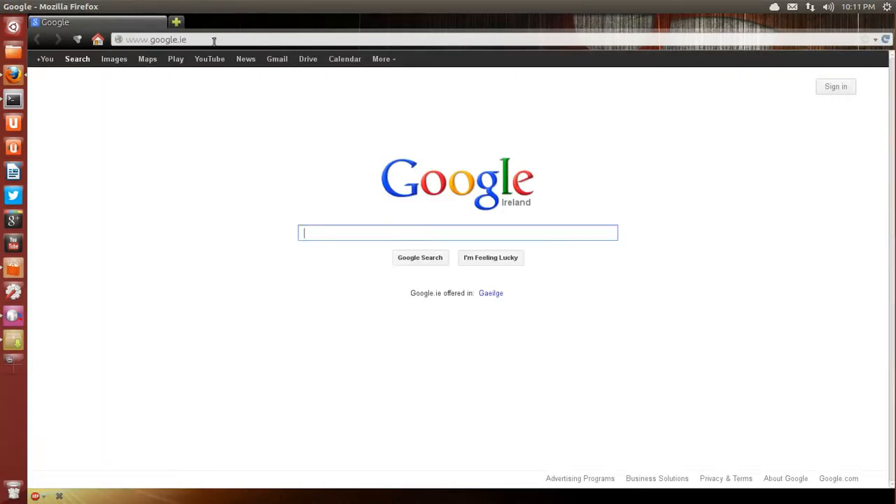
{"action": "left_click_drag", "start_coordinate": [214, 41], "coordinate": [142, 39]}
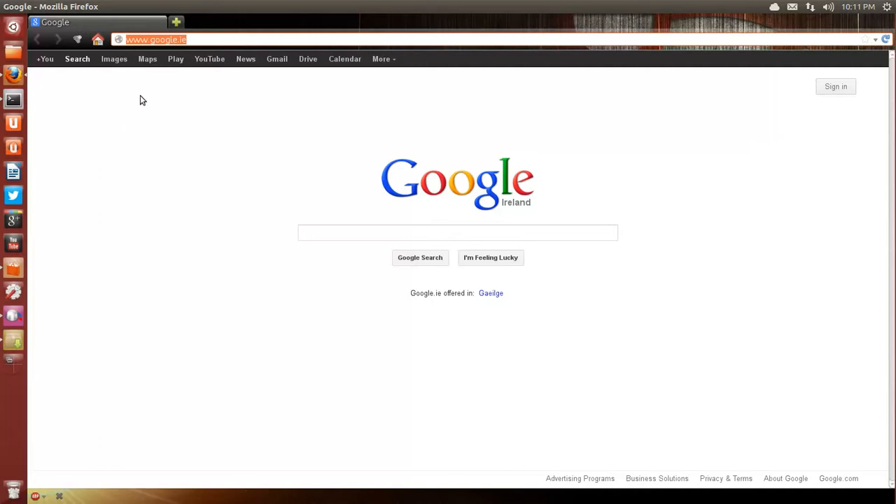
{"action": "mouse_move", "coordinate": [149, 13]}
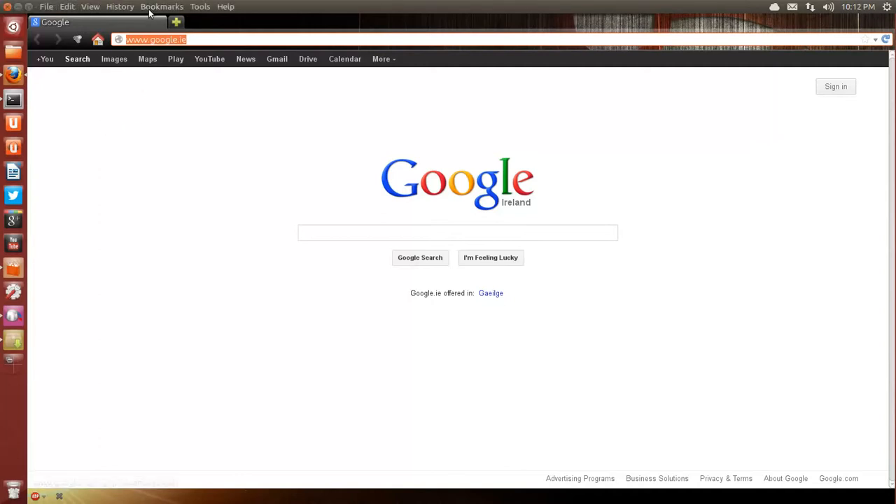
{"action": "left_click", "coordinate": [200, 7]}
{"action": "left_click", "coordinate": [194, 35]}
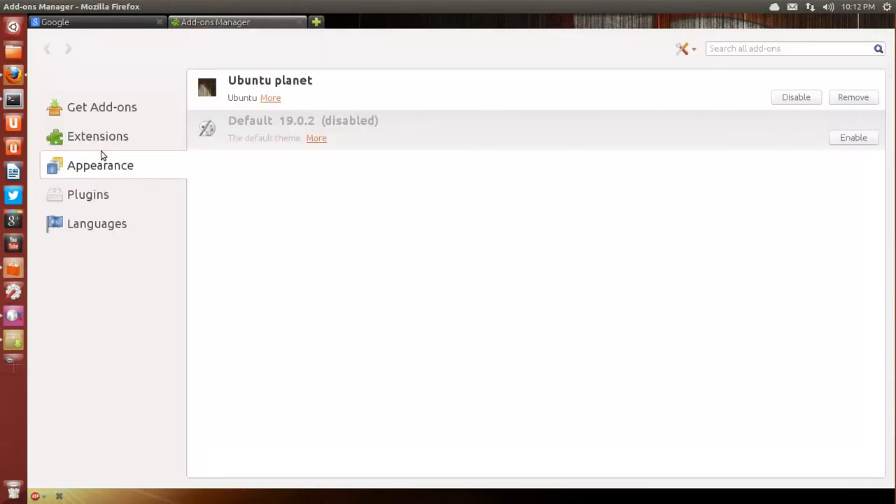
Step: Look through the installed extensions, including Ubuntu Online Accounts and the Unity integration entries, then close the Add-ons Manager and minimize Firefox
{"action": "left_click", "coordinate": [89, 138]}
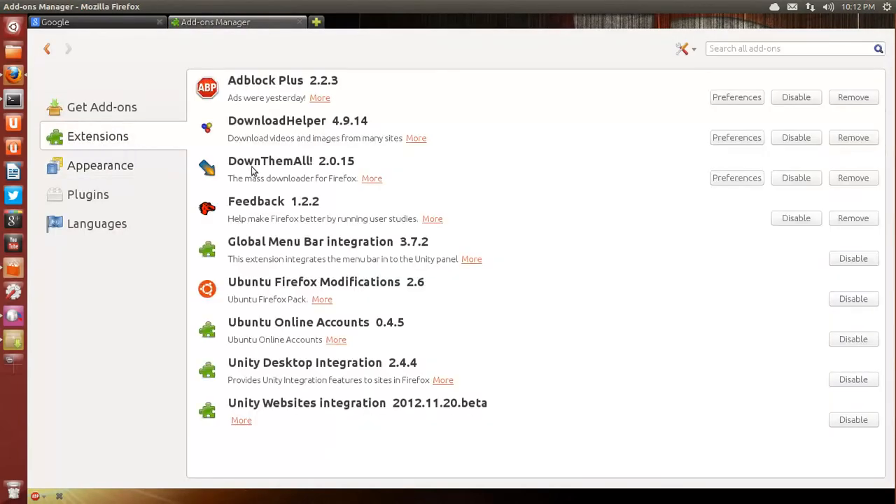
{"action": "left_click", "coordinate": [261, 329]}
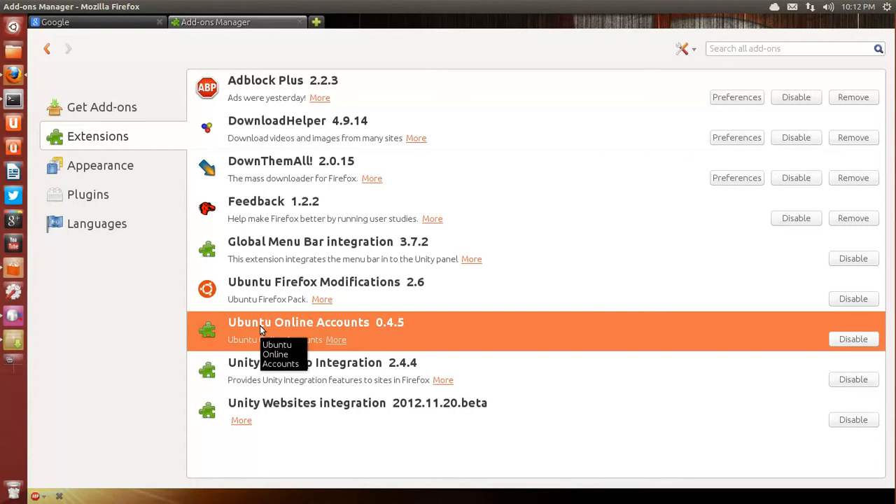
{"action": "left_click", "coordinate": [257, 372]}
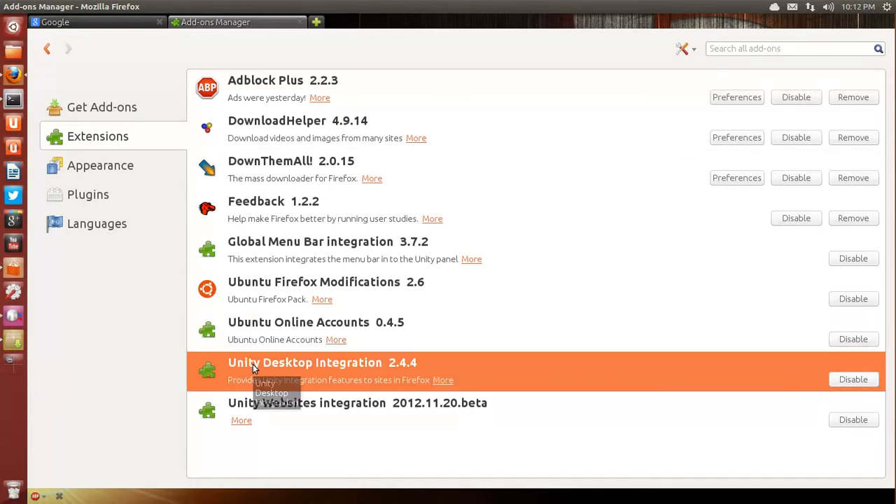
{"action": "left_click", "coordinate": [250, 408]}
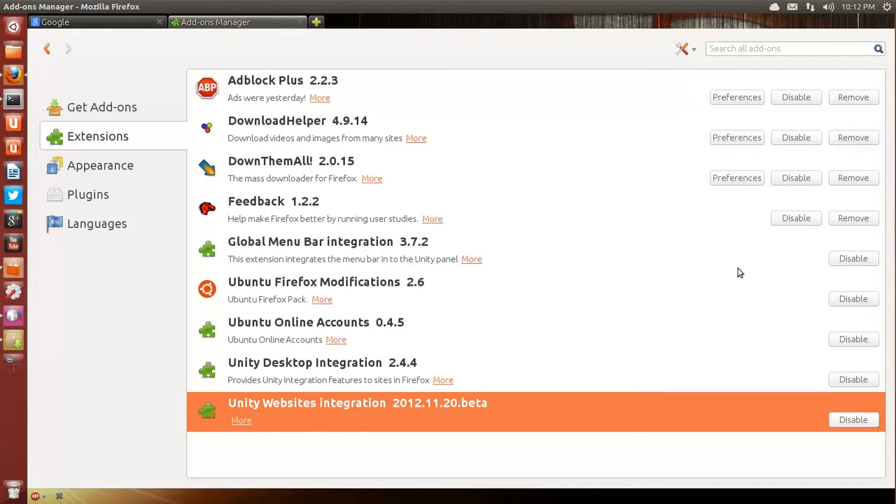
{"action": "left_click", "coordinate": [299, 23]}
{"action": "left_click", "coordinate": [13, 7]}
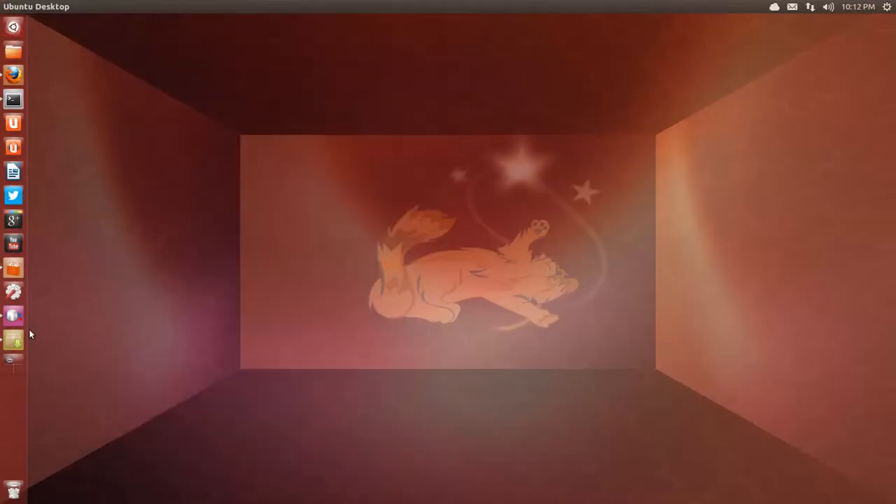
Step: Open the Google+ and Twitter web shortcuts in turn to view their sign-in pages, closing each window
{"action": "left_click", "coordinate": [13, 221]}
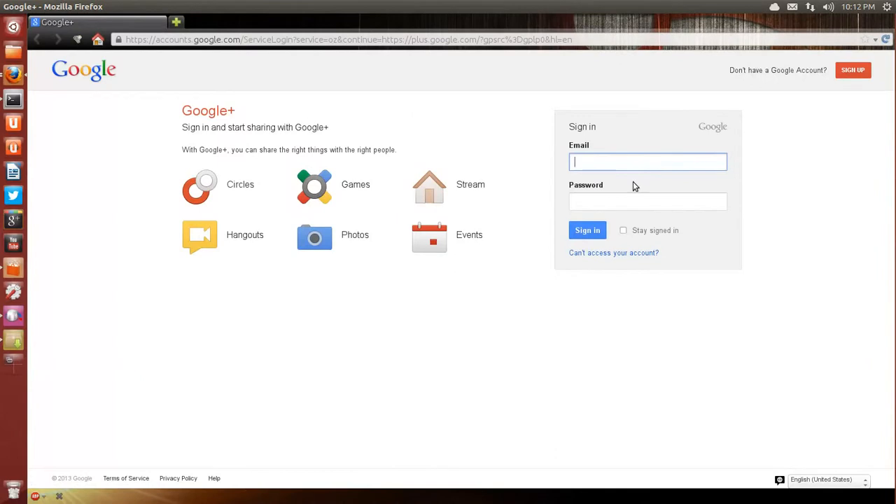
{"action": "left_click", "coordinate": [610, 168]}
{"action": "left_click", "coordinate": [354, 313]}
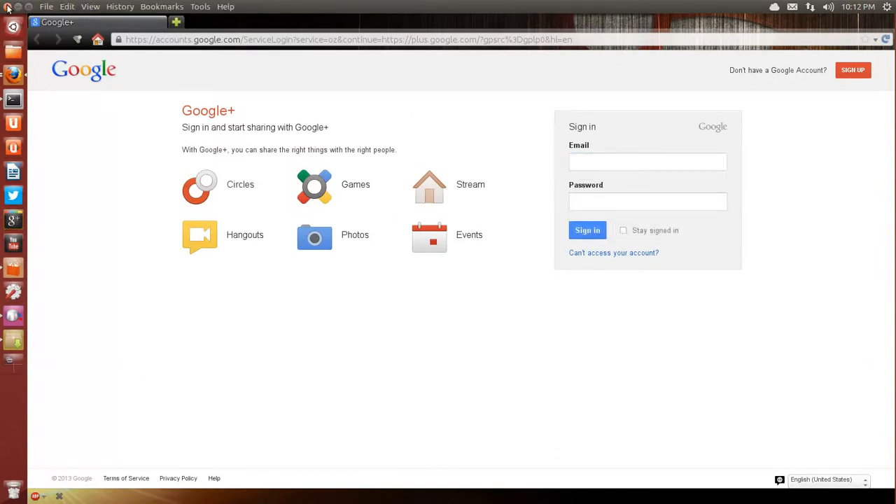
{"action": "left_click", "coordinate": [7, 7]}
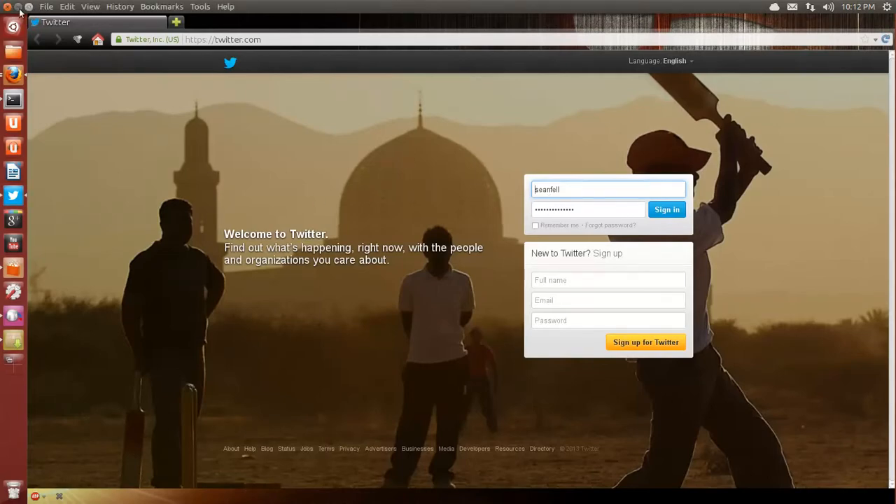
{"action": "left_click", "coordinate": [6, 8]}
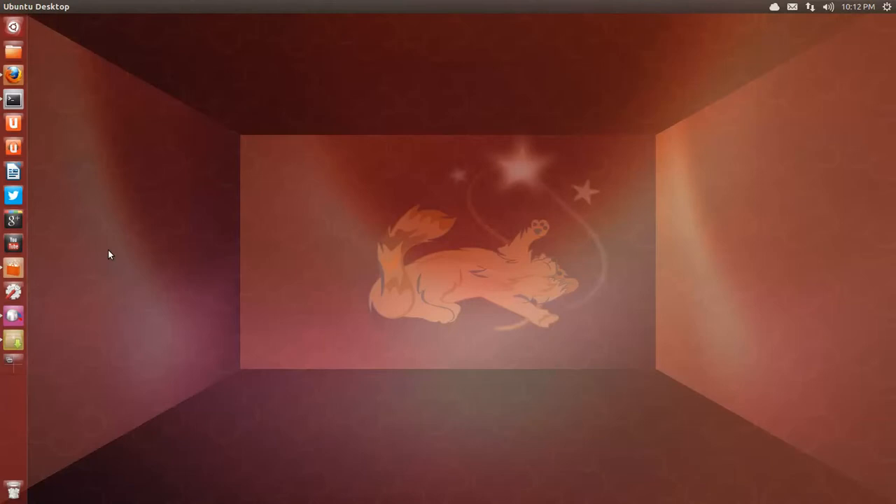
Step: Switch to Firefox, check the Ubuntu planet theme among the appearance add-ons, then close the Add-ons Manager and minimize the browser
{"action": "left_click", "coordinate": [13, 77]}
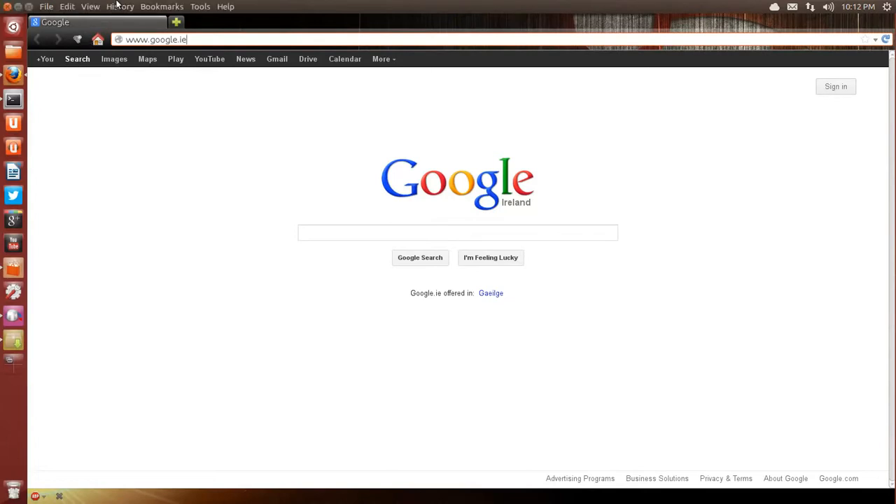
{"action": "left_click", "coordinate": [199, 8]}
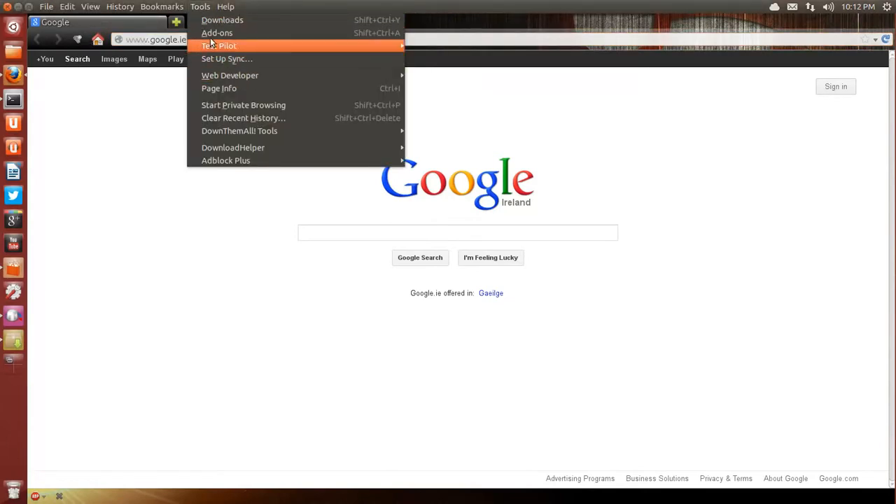
{"action": "left_click", "coordinate": [210, 35]}
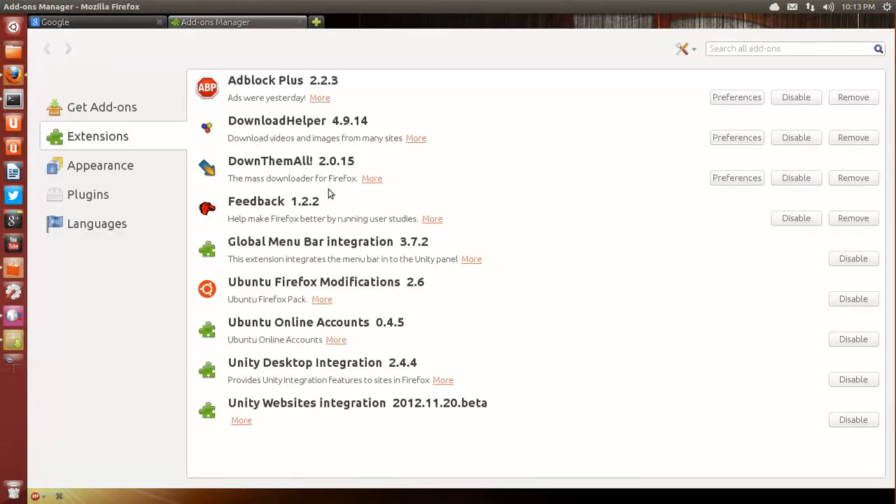
{"action": "left_click", "coordinate": [100, 170]}
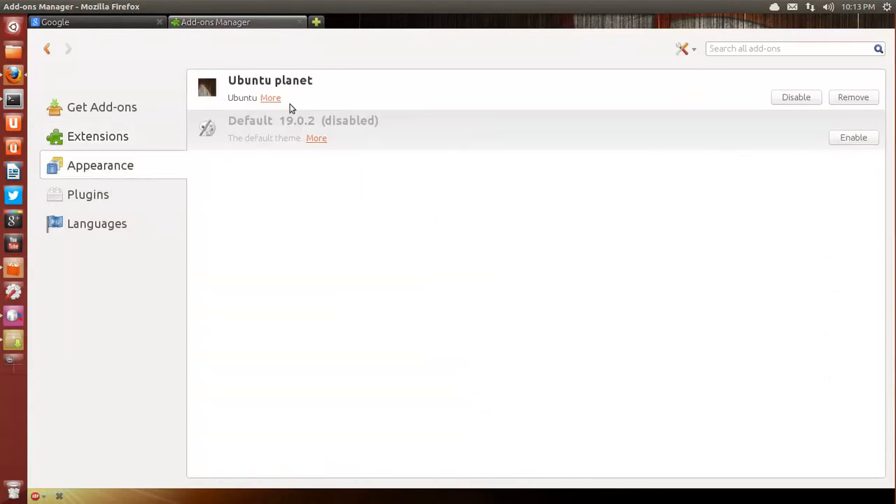
{"action": "left_click", "coordinate": [272, 90]}
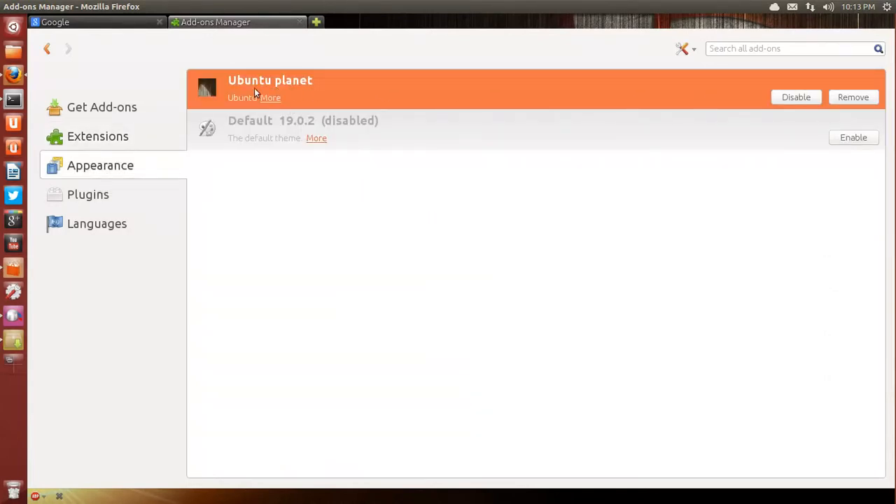
{"action": "left_click", "coordinate": [298, 22]}
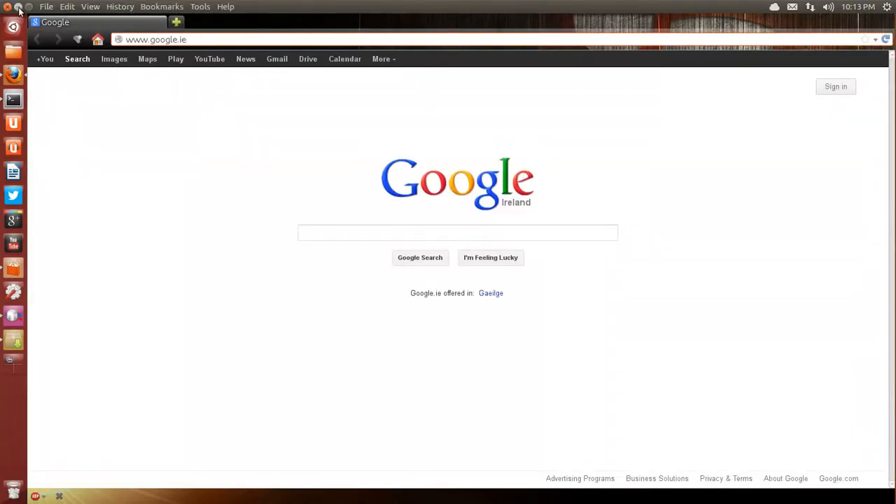
{"action": "left_click", "coordinate": [19, 7]}
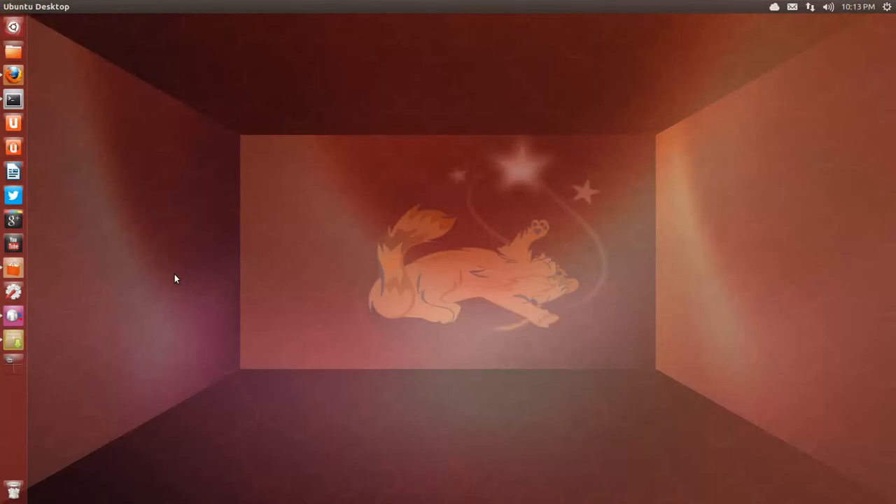
Step: Switch to Ubuntu Software Center, search for "gnome-panel" and select the Panel entry
{"action": "left_click", "coordinate": [14, 270]}
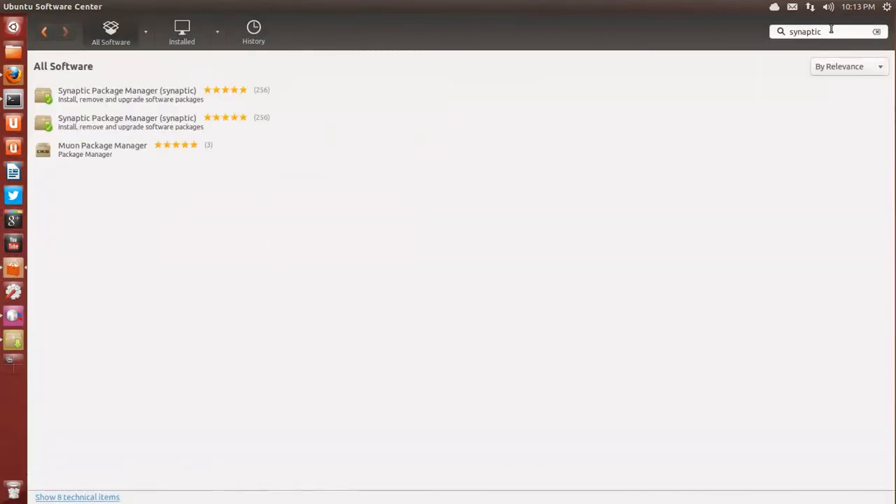
{"action": "left_click_drag", "start_coordinate": [831, 30], "coordinate": [739, 34]}
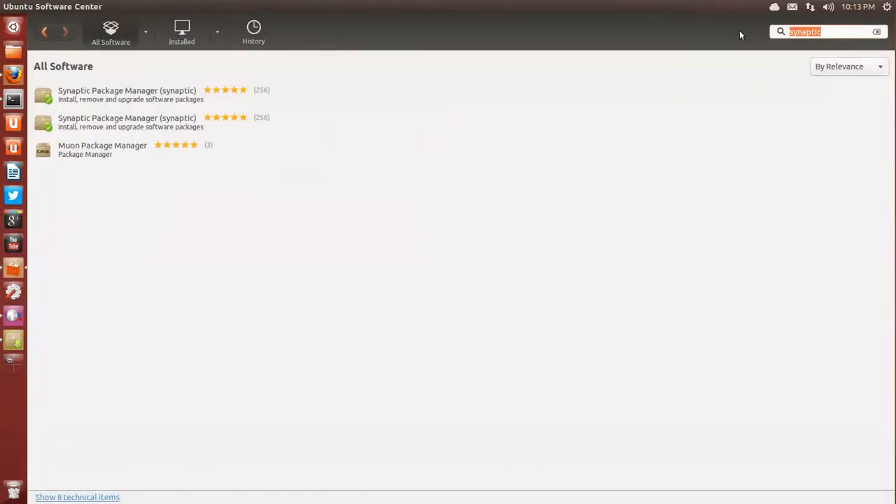
{"action": "type", "text": "gnome-"}
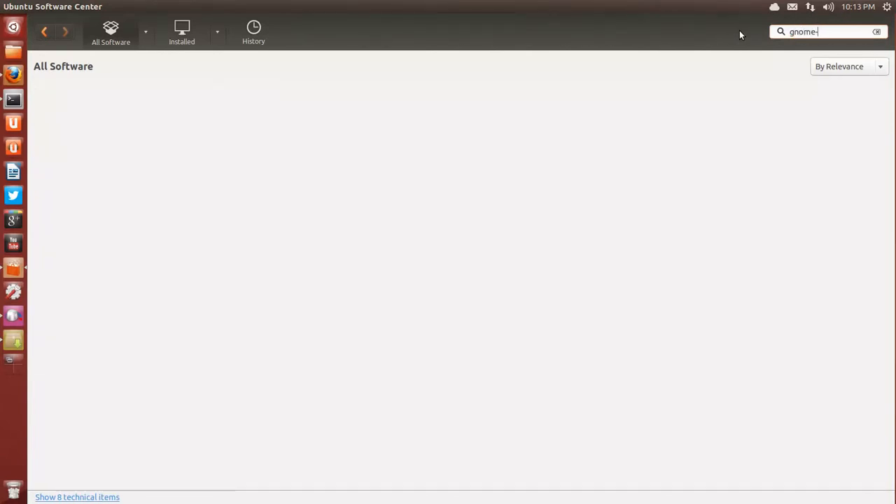
{"action": "type", "text": "panel"}
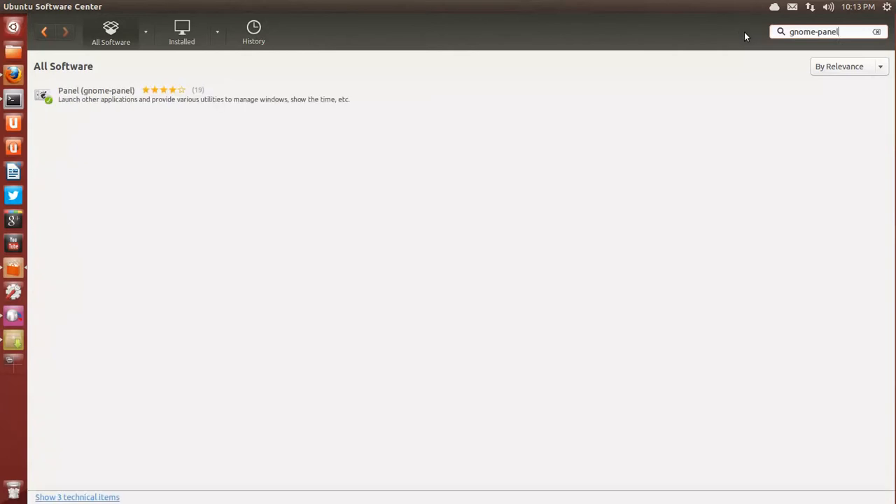
{"action": "left_click", "coordinate": [122, 93]}
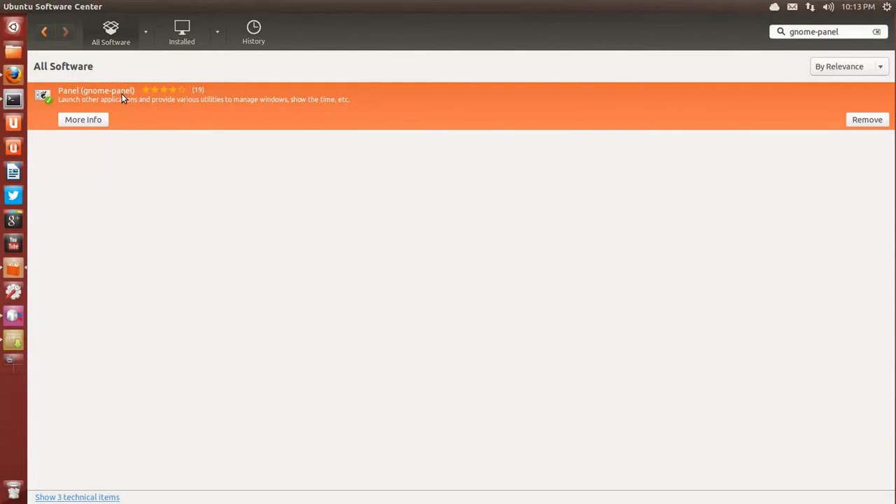
Step: Change the software search to "gnome-shell"
{"action": "left_click", "coordinate": [862, 33]}
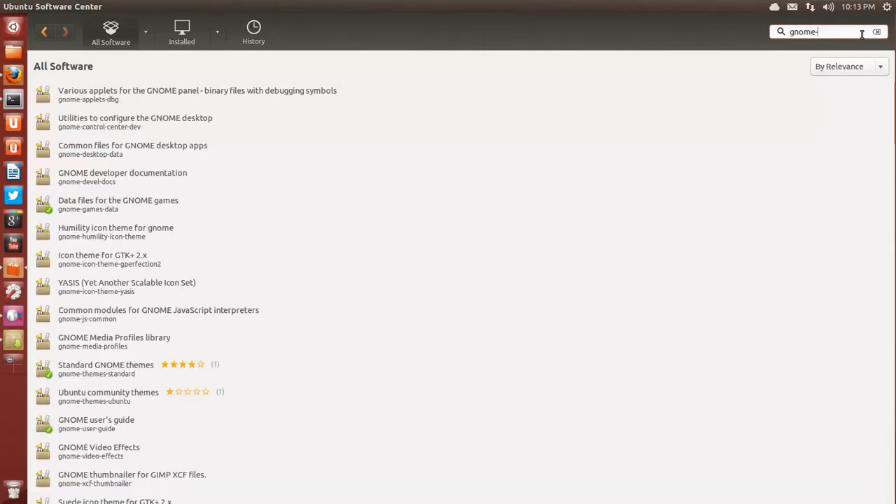
{"action": "type", "text": "shell"}
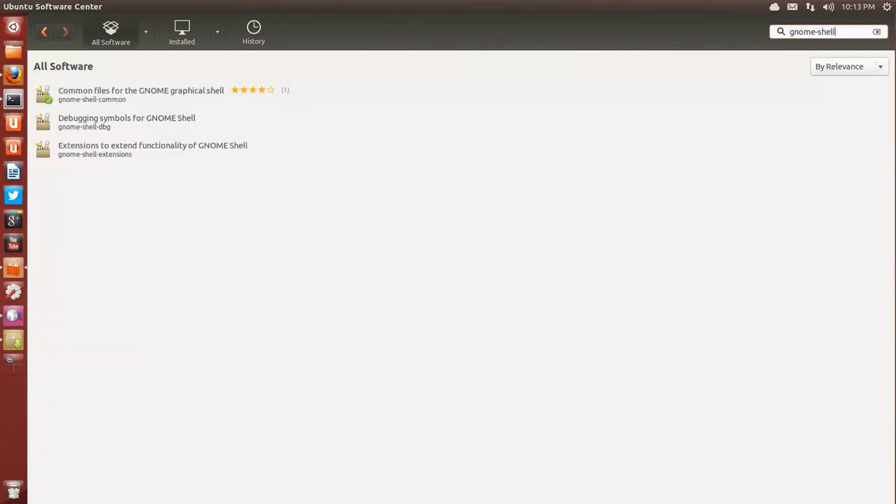
Step: Select the gnome-shell-common entry in the search results, then minimize Ubuntu Software Center
{"action": "left_click", "coordinate": [83, 94]}
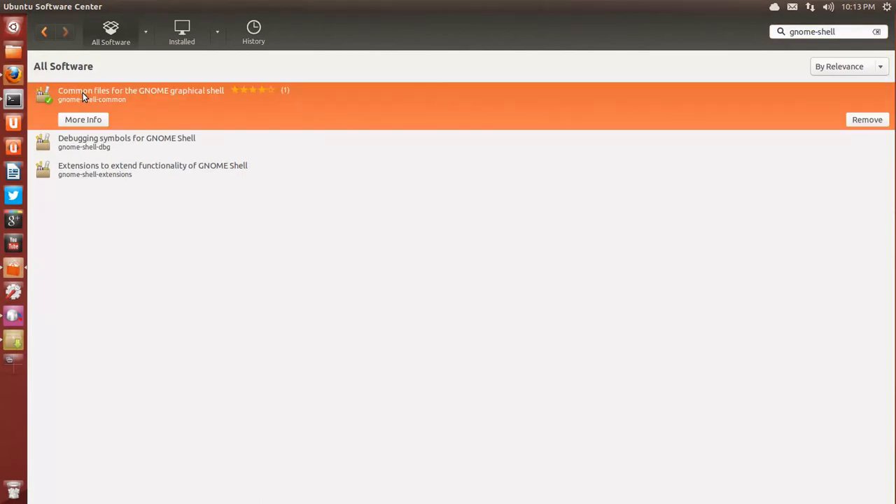
{"action": "mouse_move", "coordinate": [20, 7]}
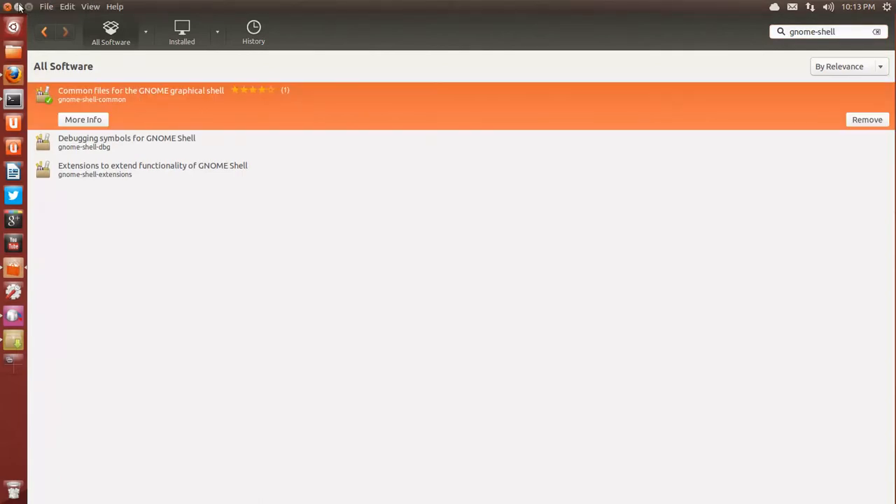
{"action": "left_click", "coordinate": [19, 7]}
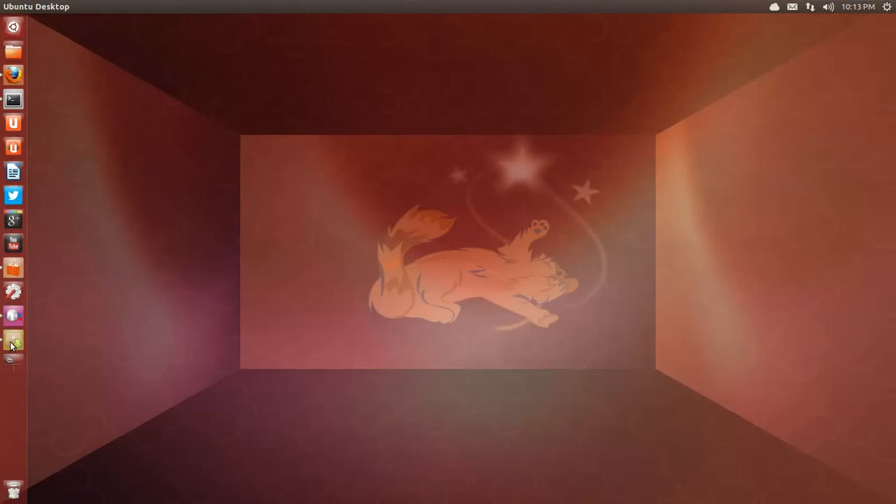
Step: Switch to Synaptic Package Manager, filter the packages by "gtk-uvc" and select guvcview to view its description
{"action": "left_click", "coordinate": [11, 343]}
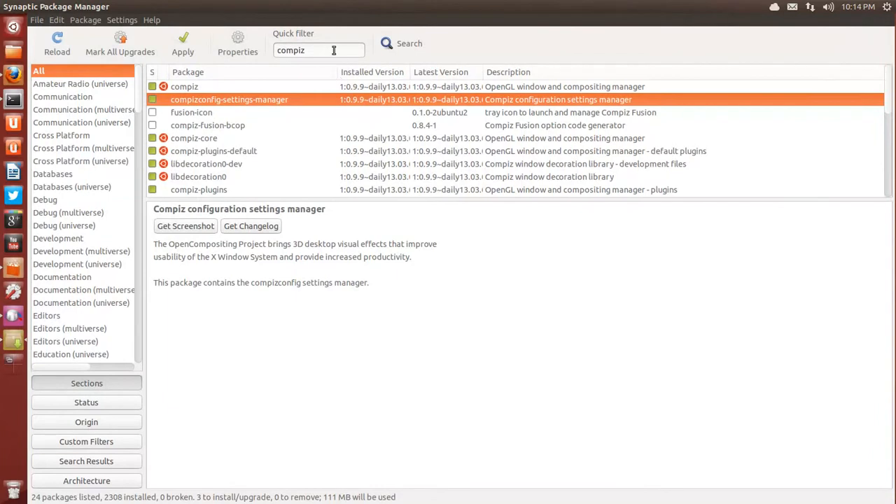
{"action": "left_click_drag", "start_coordinate": [334, 51], "coordinate": [270, 51]}
{"action": "type", "text": "gtk"}
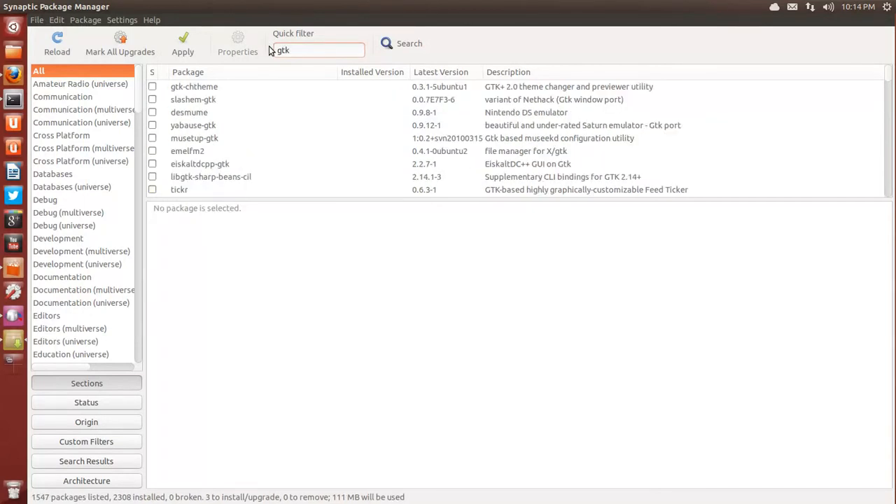
{"action": "type", "text": "-uvc"}
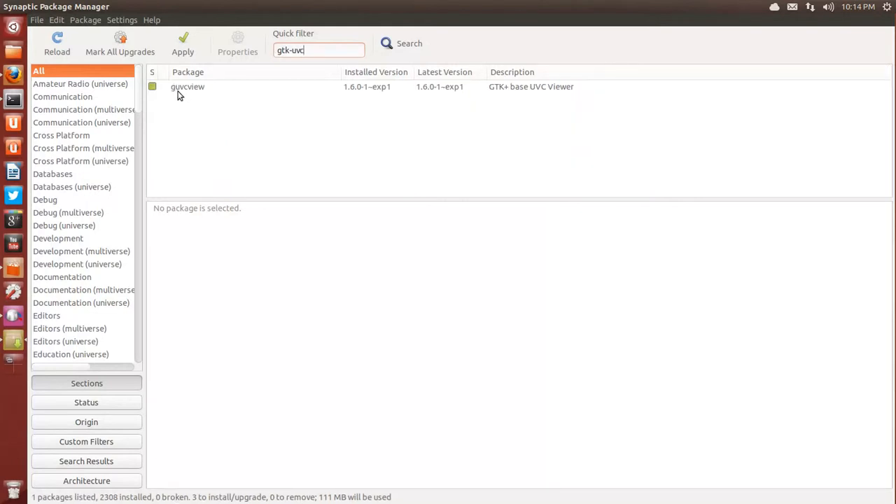
{"action": "left_click", "coordinate": [182, 89]}
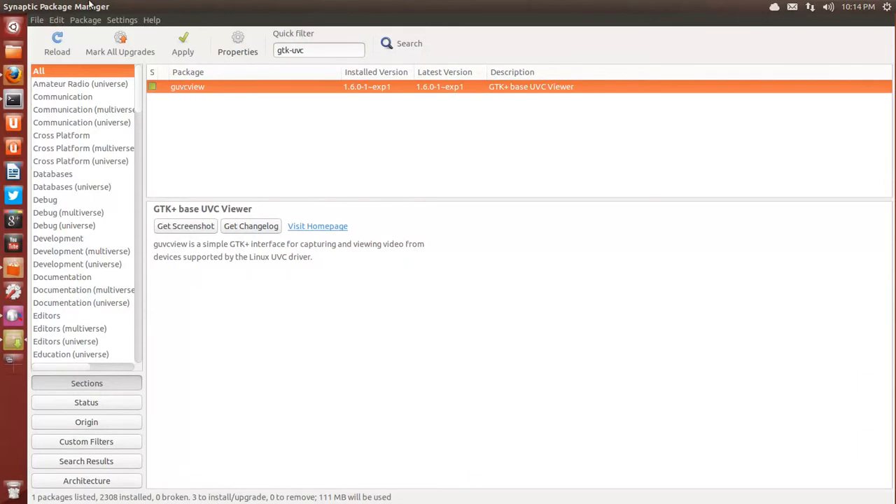
Step: Filter the packages by "cheese" and mark the cheese webcam package for installation, accepting its additional required changes
{"action": "left_click_drag", "start_coordinate": [315, 50], "coordinate": [257, 51]}
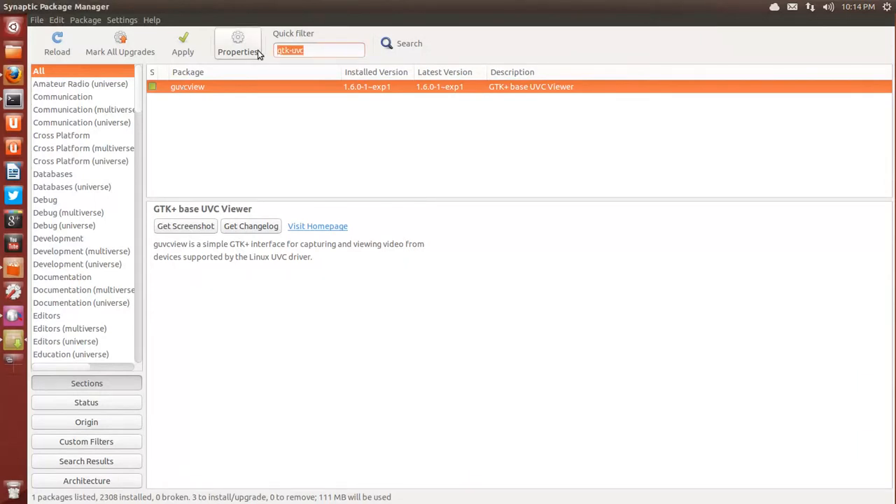
{"action": "type", "text": "cheese"}
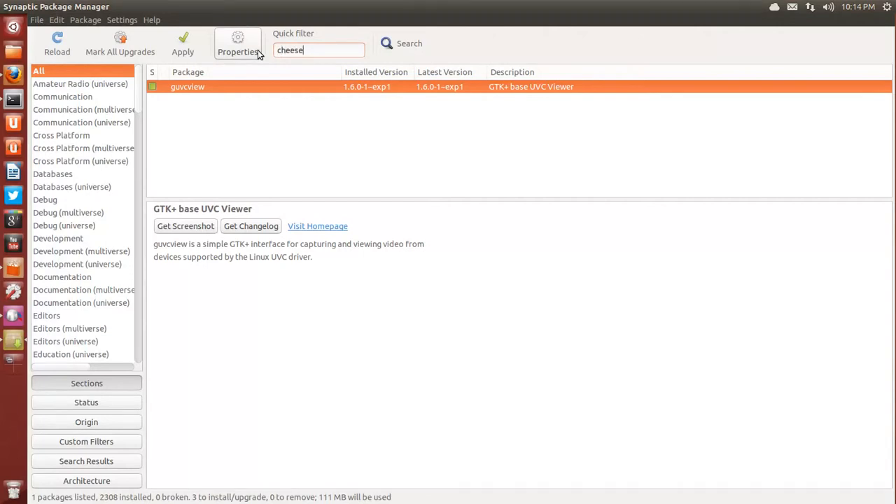
{"action": "left_click", "coordinate": [152, 87]}
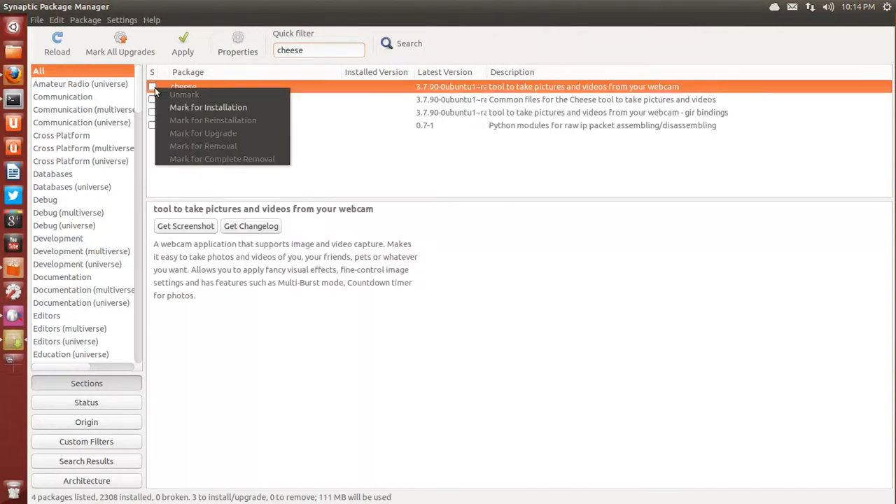
{"action": "left_click", "coordinate": [177, 108]}
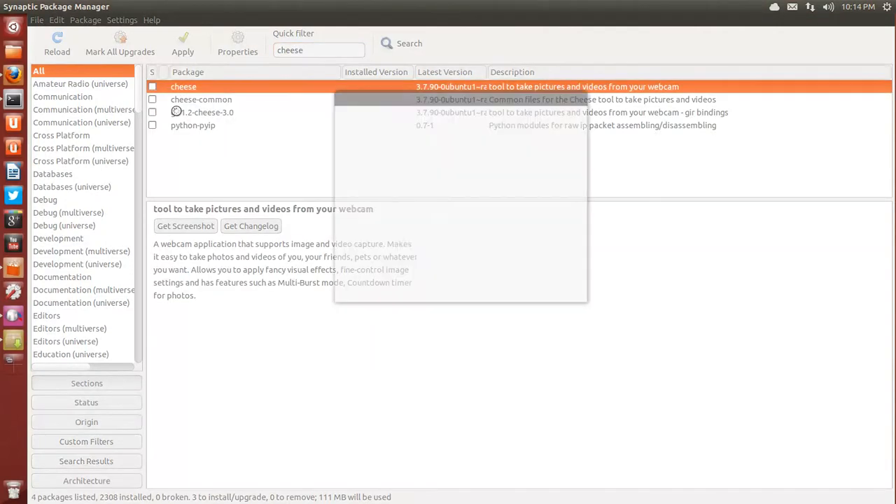
{"action": "left_click", "coordinate": [556, 286]}
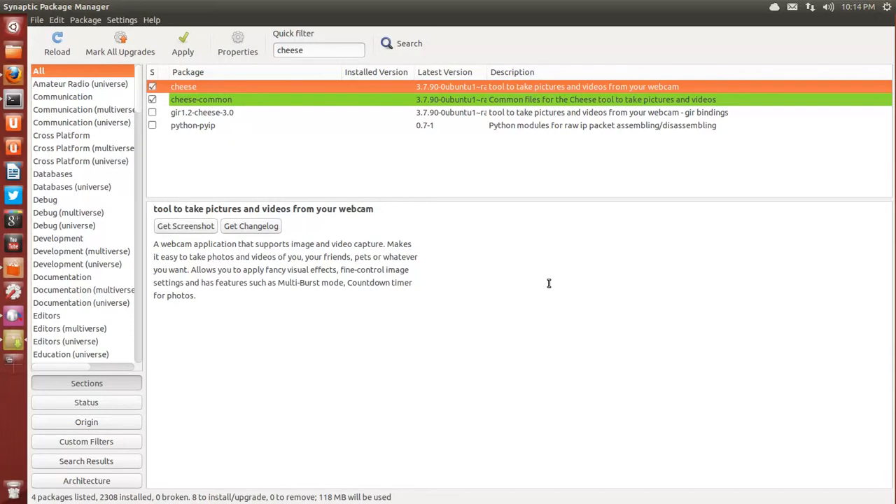
Step: Minimize and reopen Synaptic, then filter the packages by "unity-tweak" and select unity-tweak-tool to view its description
{"action": "left_click", "coordinate": [21, 7]}
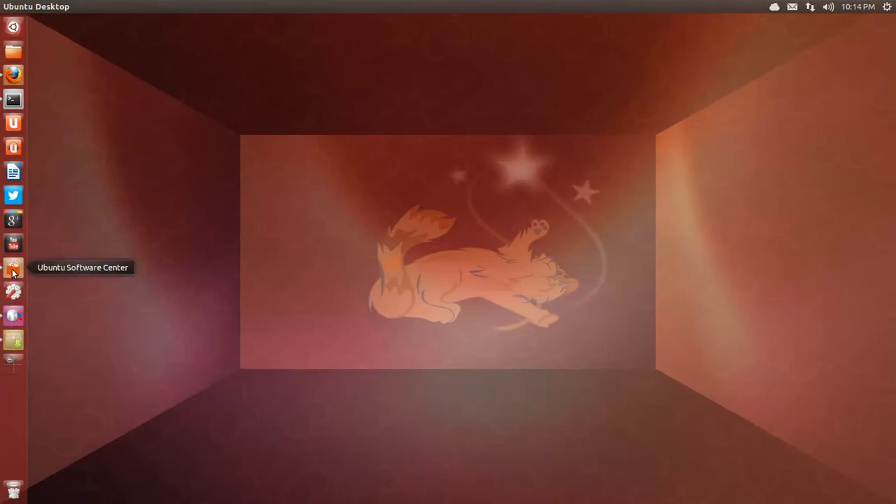
{"action": "left_click", "coordinate": [13, 341]}
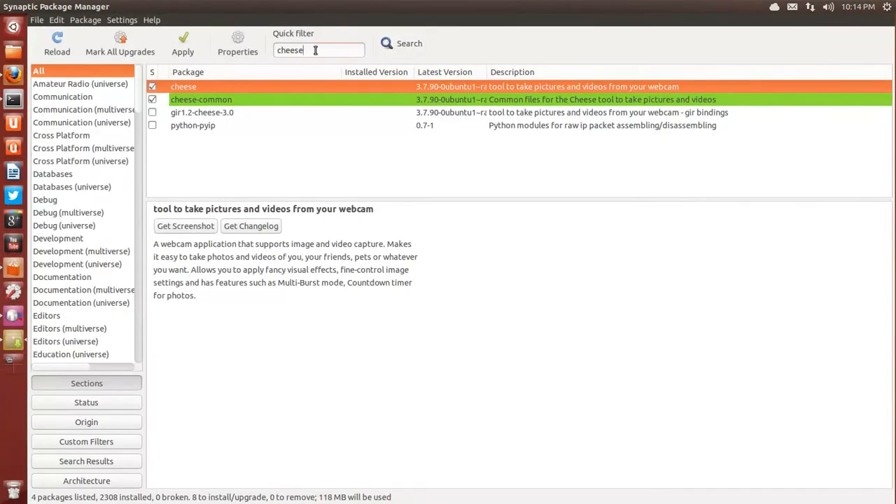
{"action": "left_click_drag", "start_coordinate": [316, 50], "coordinate": [262, 54]}
{"action": "type", "text": "unity-tweak"}
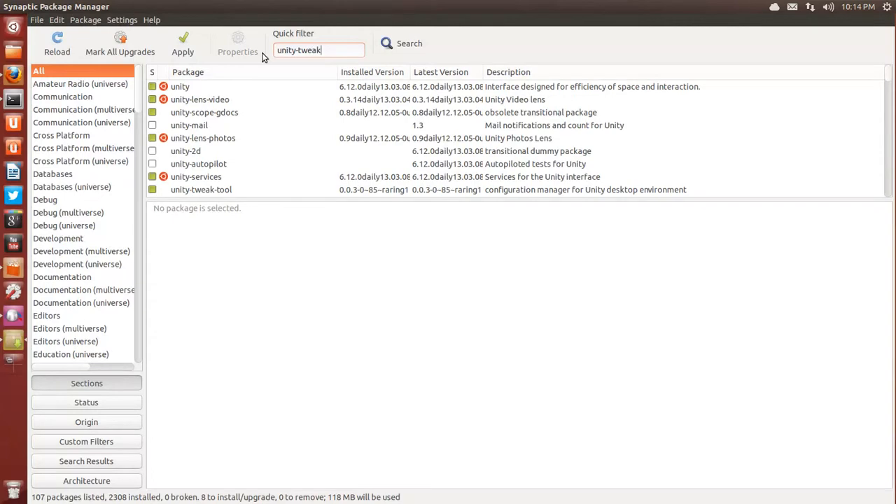
{"action": "left_click", "coordinate": [216, 86]}
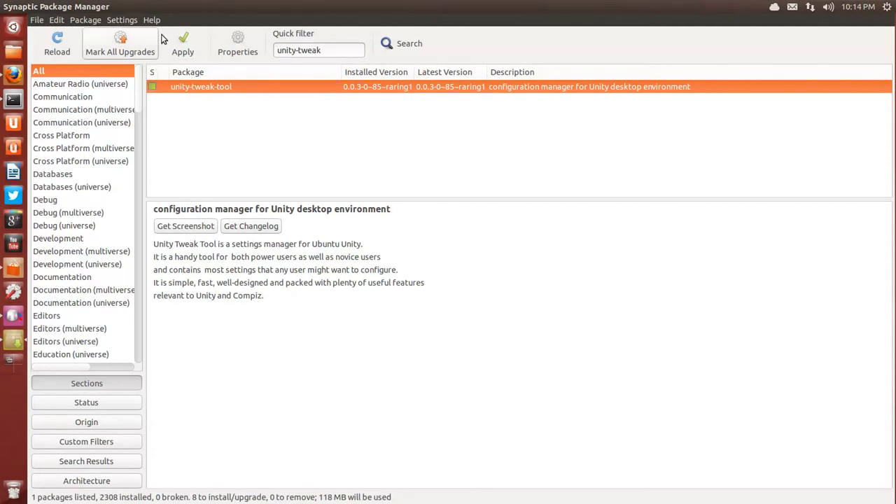
Step: Apply the marked package installations and move the download progress dialog higher in the window
{"action": "left_click", "coordinate": [184, 42]}
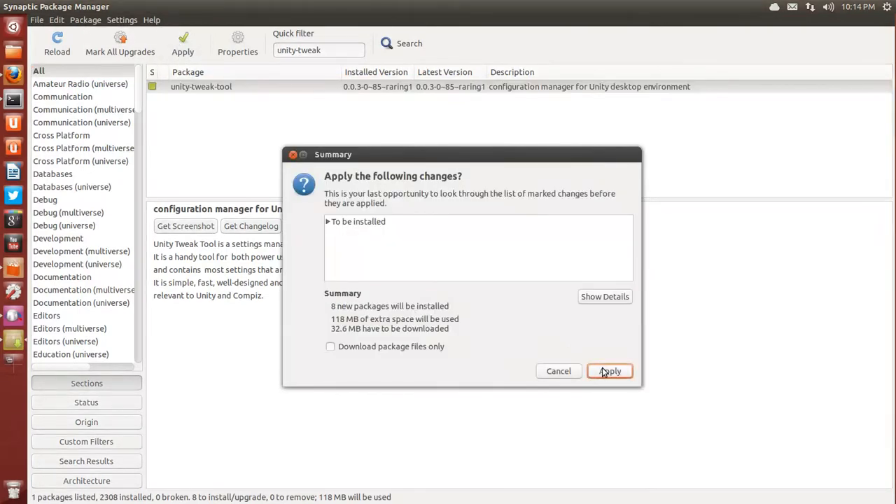
{"action": "left_click", "coordinate": [603, 372]}
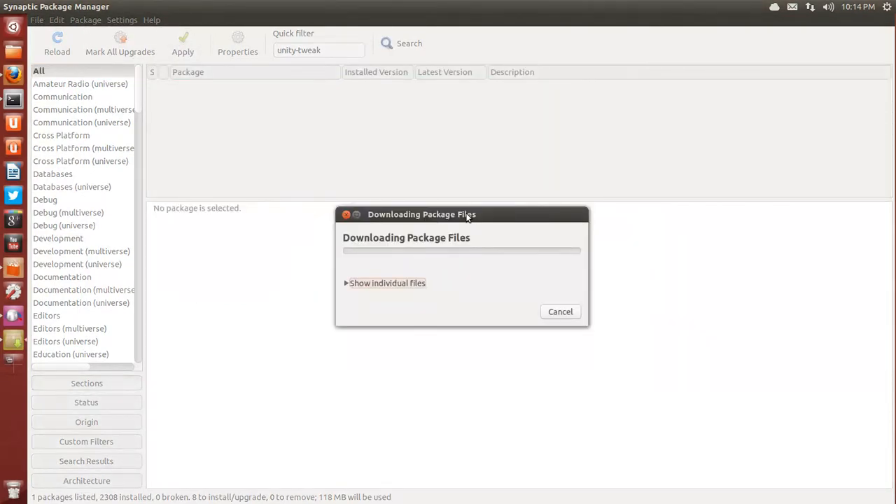
{"action": "left_click_drag", "start_coordinate": [467, 217], "coordinate": [456, 123]}
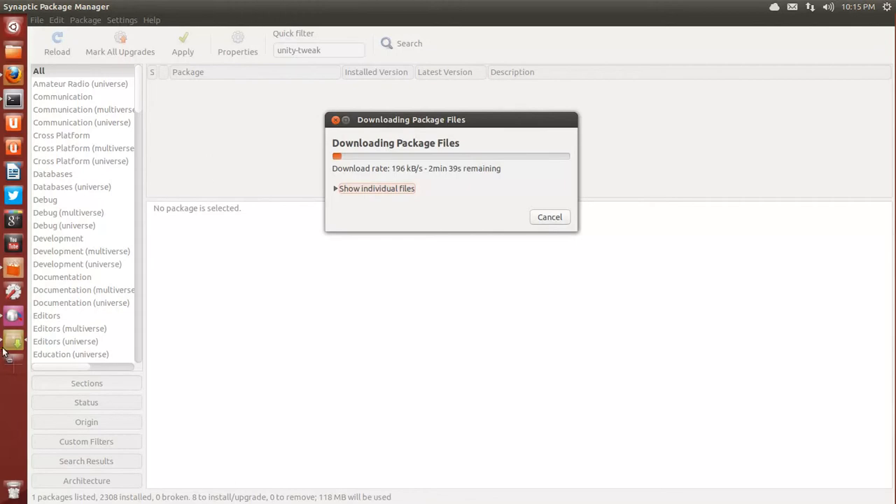
Step: Switch to Ubuntu Software Center, search for "unity-tweak" and select the Unity configuration manager entry
{"action": "left_click", "coordinate": [9, 270]}
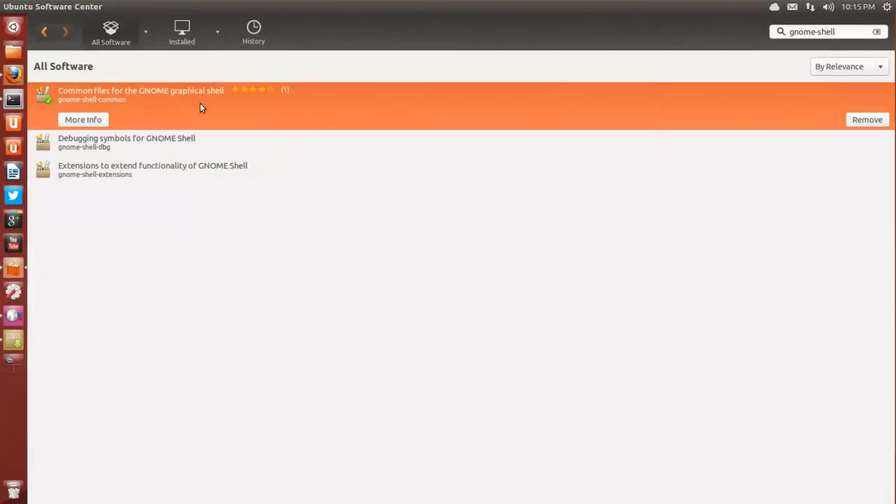
{"action": "left_click", "coordinate": [823, 31]}
{"action": "triple_click", "coordinate": [822, 31]}
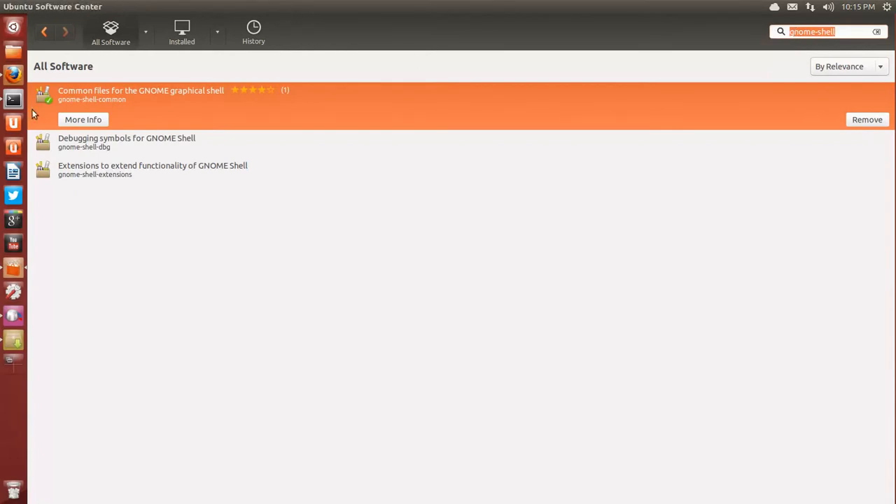
{"action": "type", "text": "unity-"}
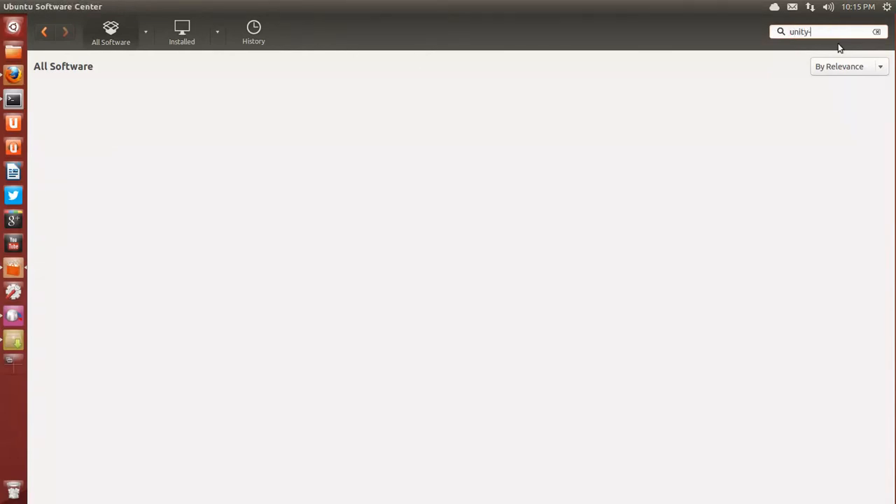
{"action": "type", "text": "tweak"}
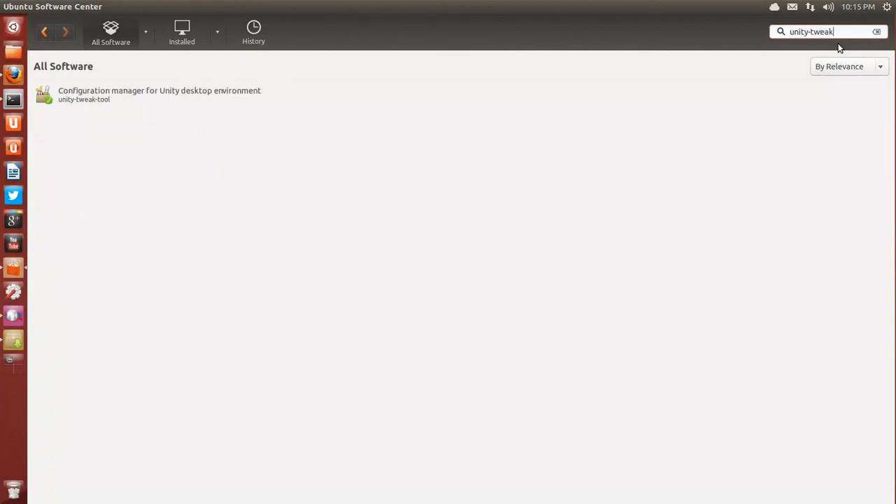
{"action": "left_click", "coordinate": [112, 87]}
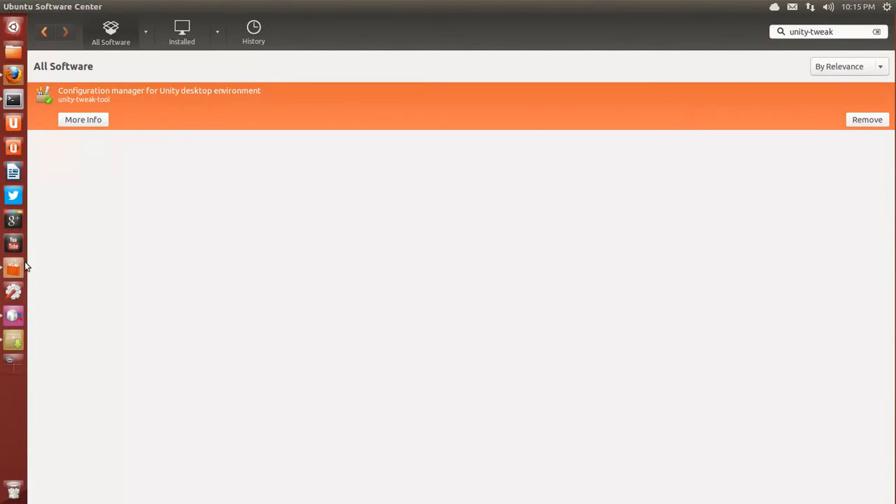
Step: Switch to the second workspace in the top row, then open and dismiss the desktop's context menu
{"action": "left_click", "coordinate": [13, 364]}
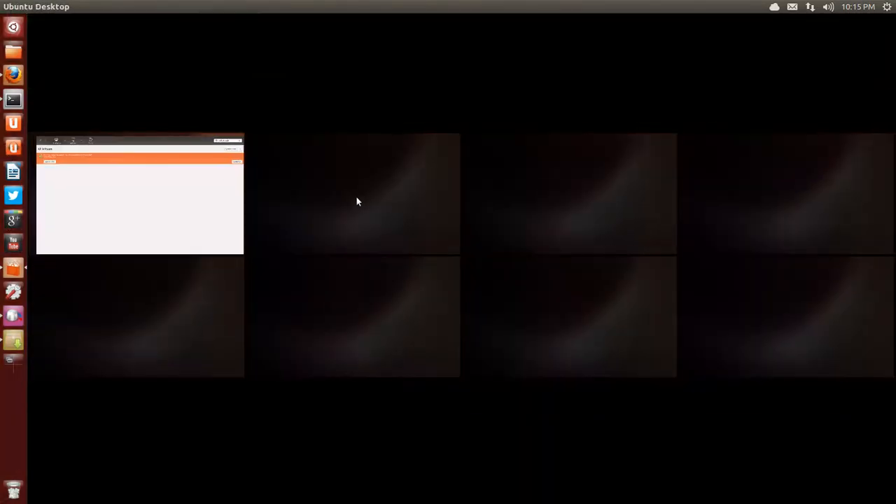
{"action": "left_click", "coordinate": [356, 198]}
{"action": "right_click", "coordinate": [356, 199]}
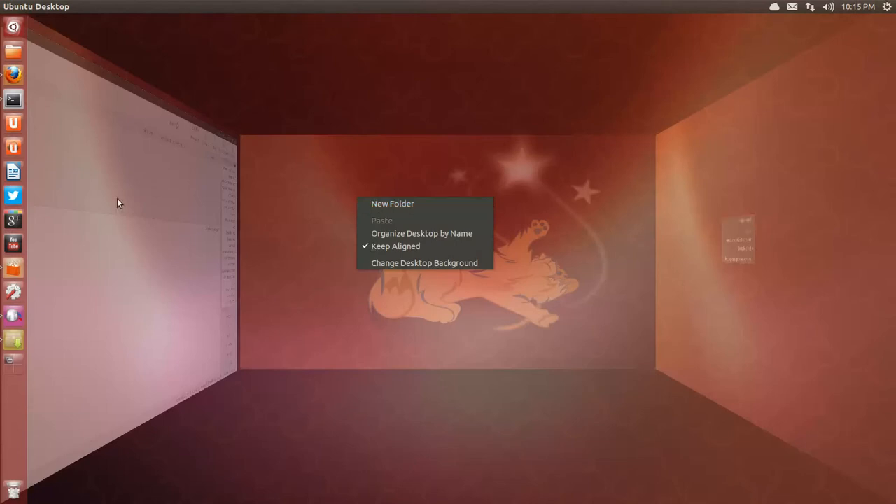
{"action": "left_click", "coordinate": [320, 292]}
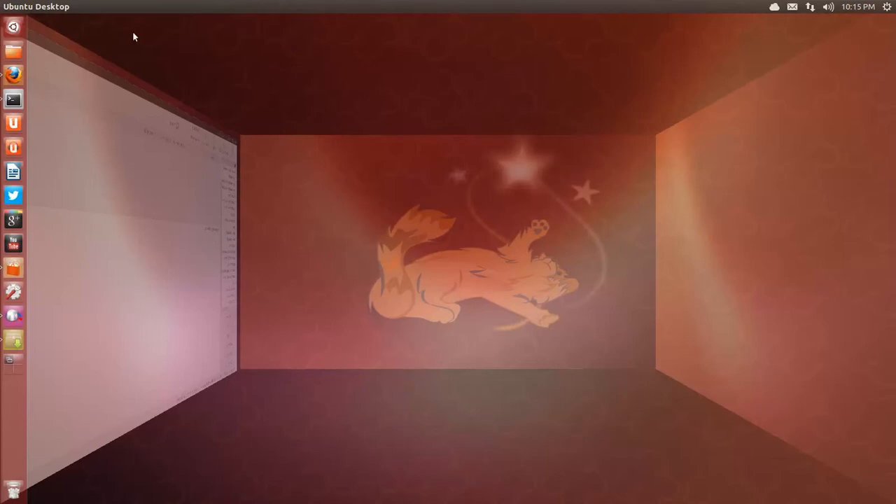
Step: Search the Dash for "twe", launch Unity Tweak Tool, centre its window on the desktop and display its Web Apps settings
{"action": "key", "text": "super"}
{"action": "type", "text": "t"}
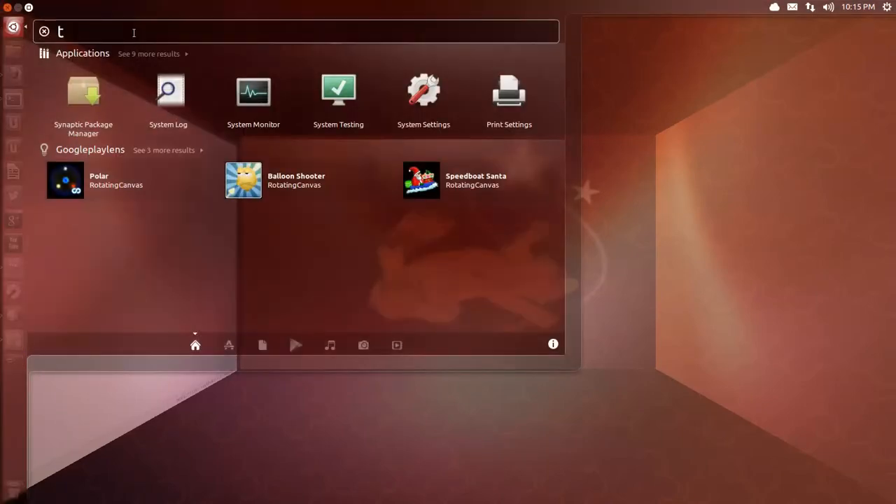
{"action": "type", "text": "we"}
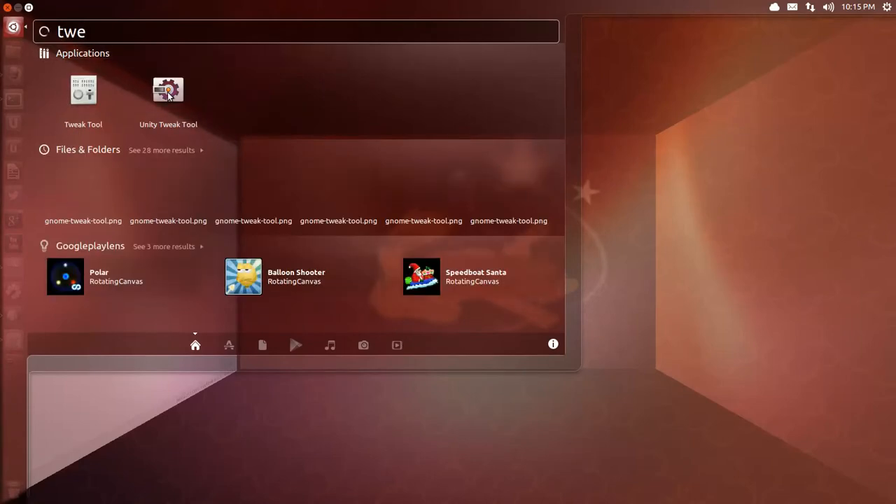
{"action": "left_click", "coordinate": [168, 94]}
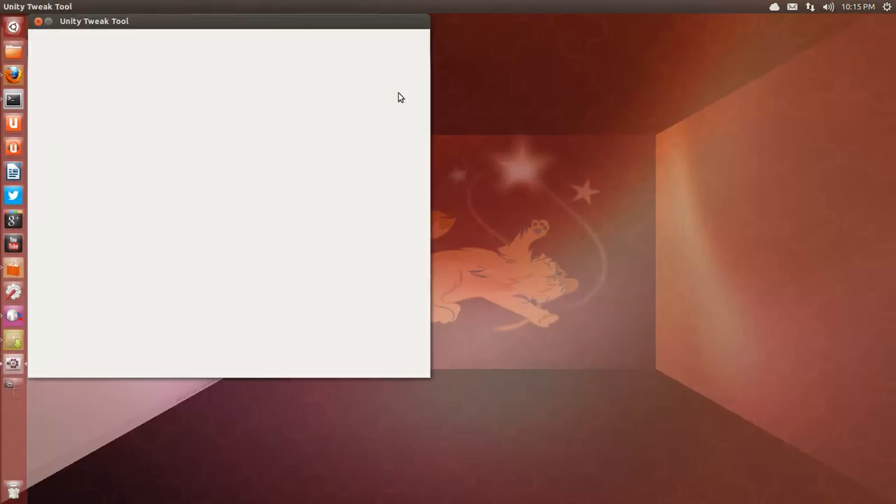
{"action": "left_click_drag", "start_coordinate": [253, 22], "coordinate": [434, 66]}
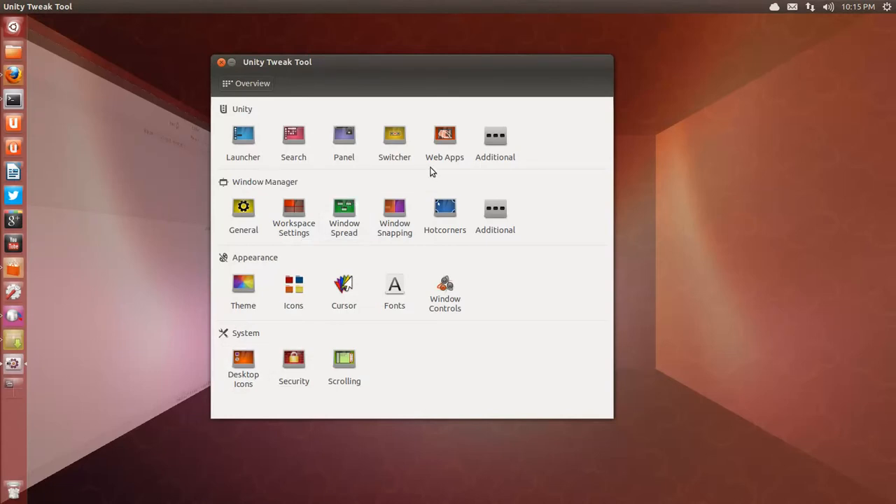
{"action": "left_click", "coordinate": [447, 147]}
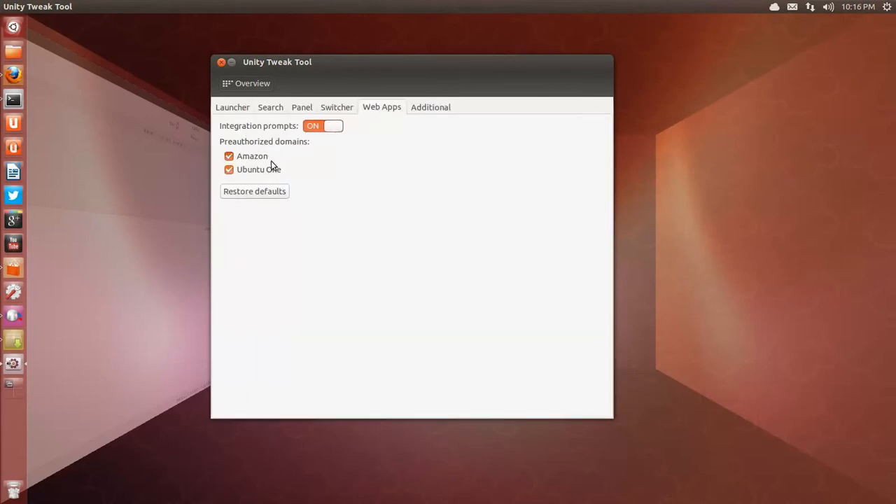
Step: In the Launcher settings, try auto-hide on and transparency off, reverting each setting after the test
{"action": "left_click", "coordinate": [224, 109]}
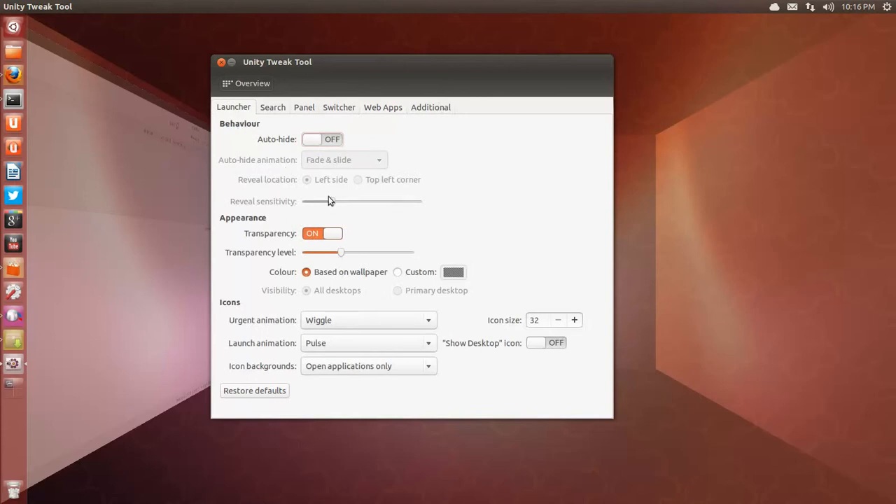
{"action": "left_click", "coordinate": [322, 140]}
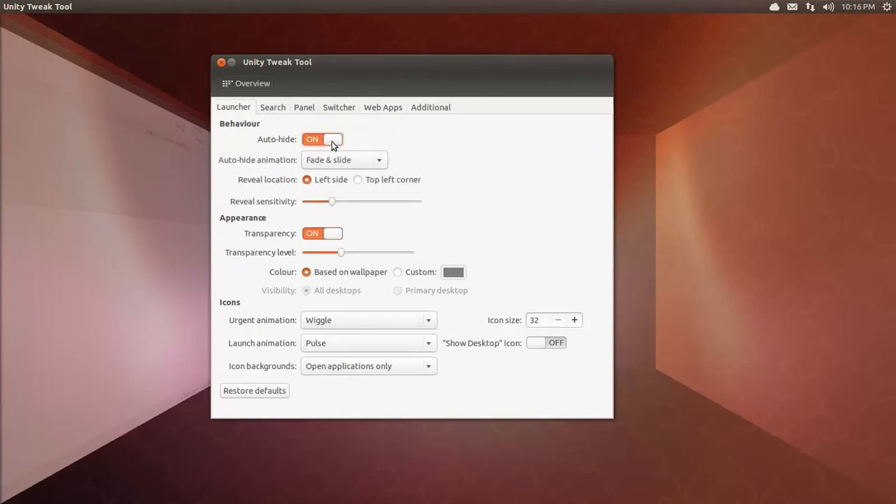
{"action": "left_click", "coordinate": [311, 142]}
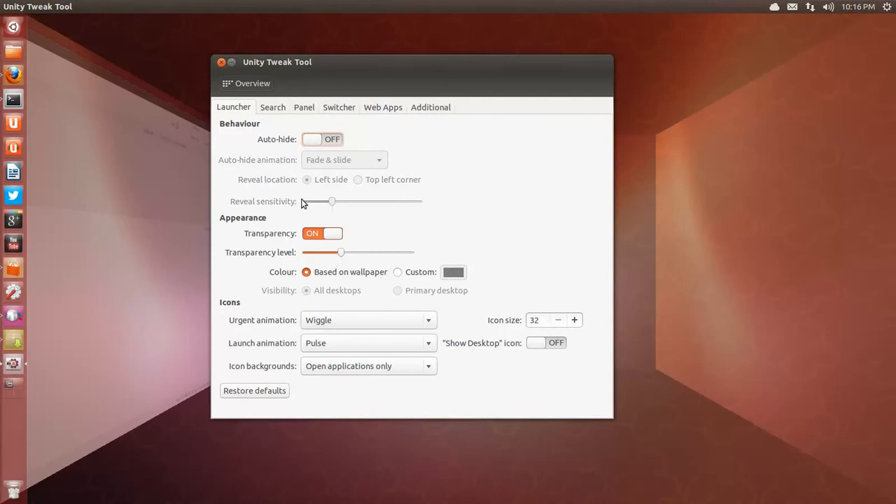
{"action": "left_click", "coordinate": [328, 234]}
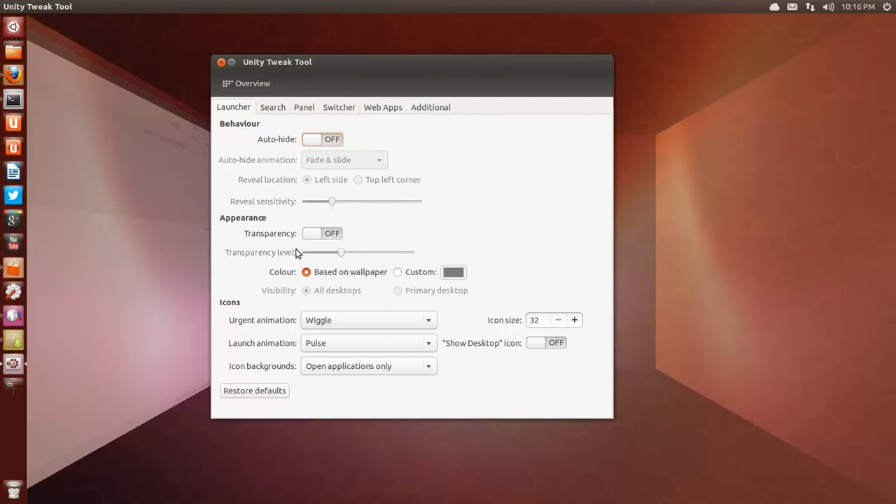
{"action": "left_click", "coordinate": [313, 237]}
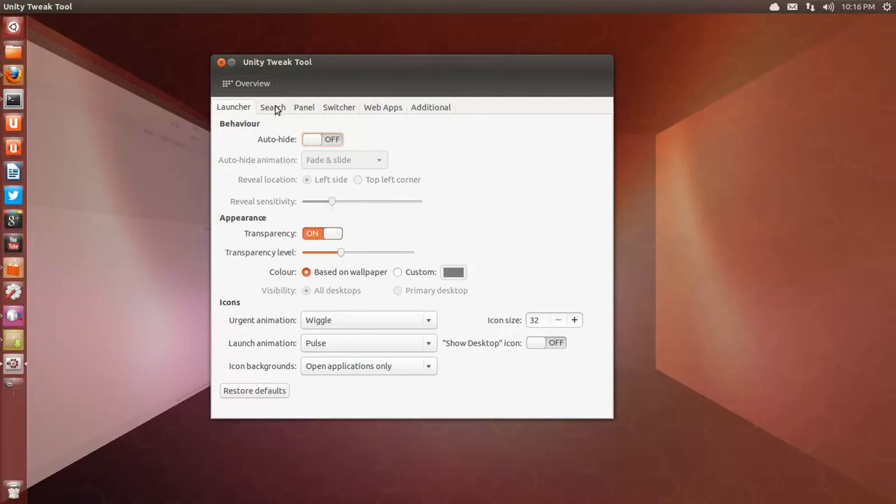
Step: Minimize Unity Tweak Tool and switch to the running Terminal window
{"action": "left_click", "coordinate": [231, 63]}
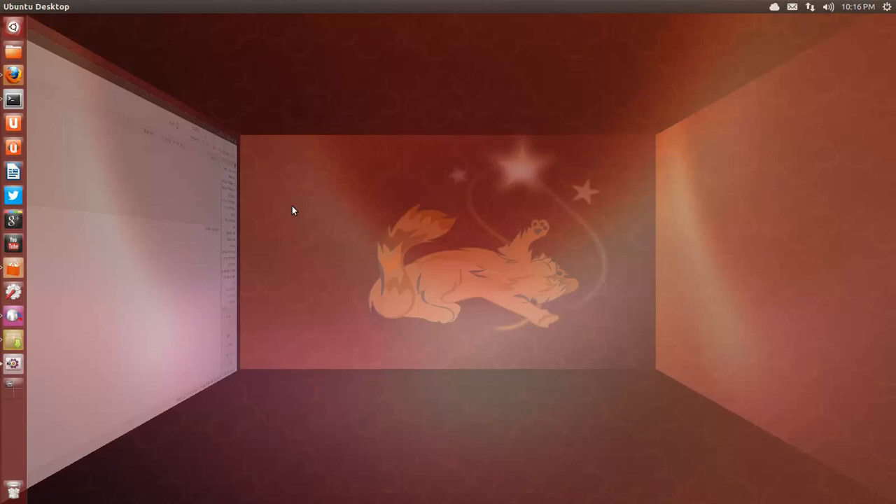
{"action": "left_click", "coordinate": [11, 103]}
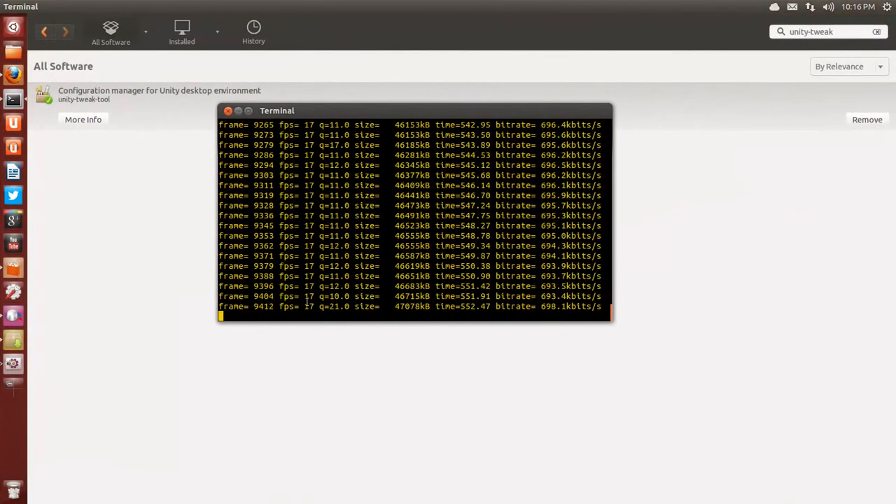